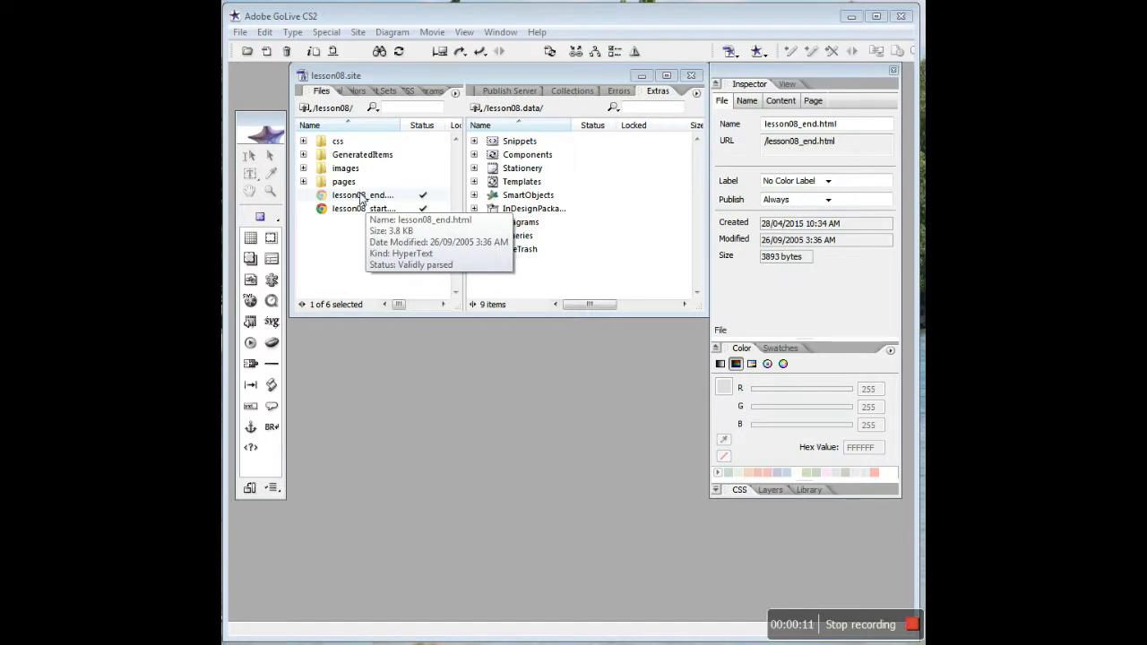
Step: Open lesson08_end.html, examine its Events and Contact Us pages through the navigation links, and close the file
double_click(362, 196)
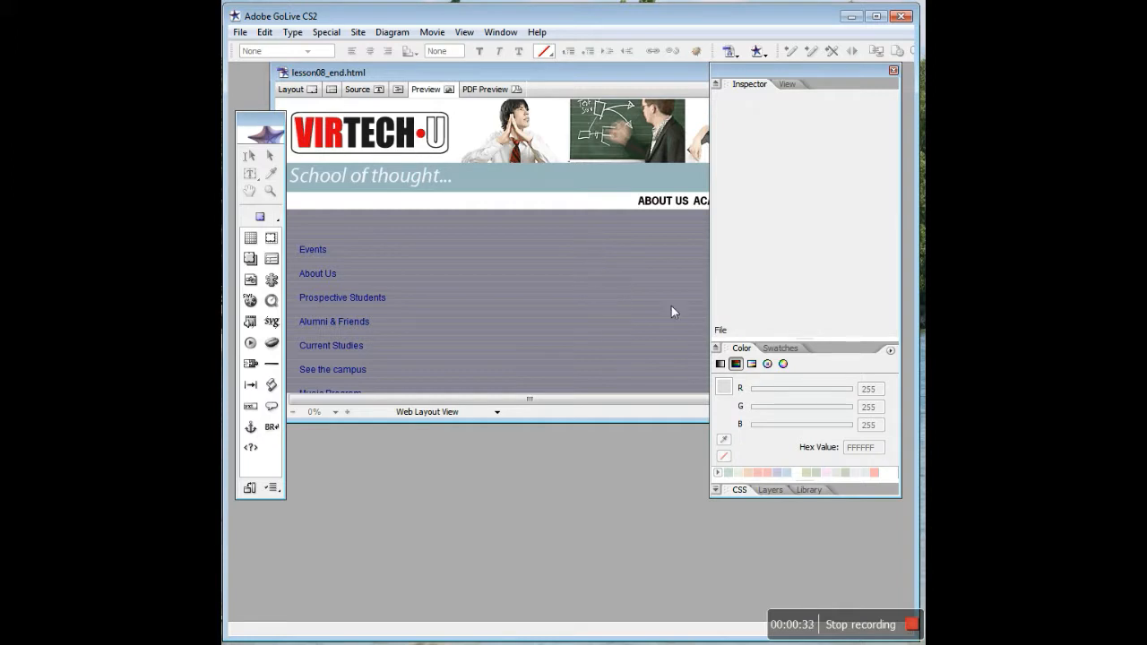
left_click(715, 84)
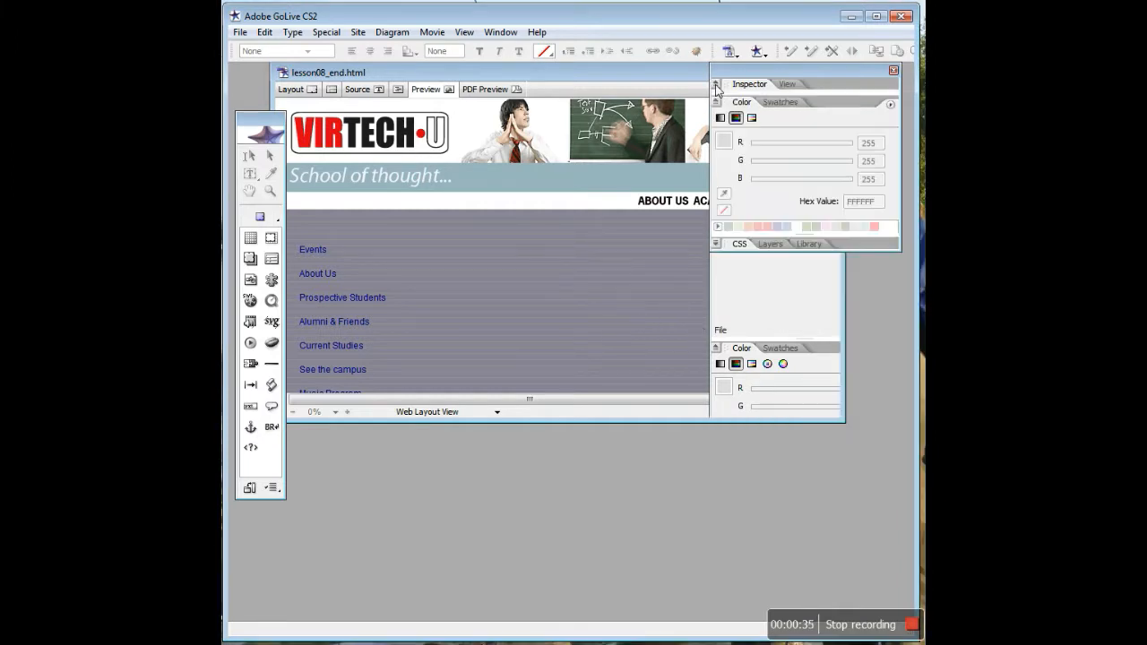
left_click_drag(751, 72, 730, 446)
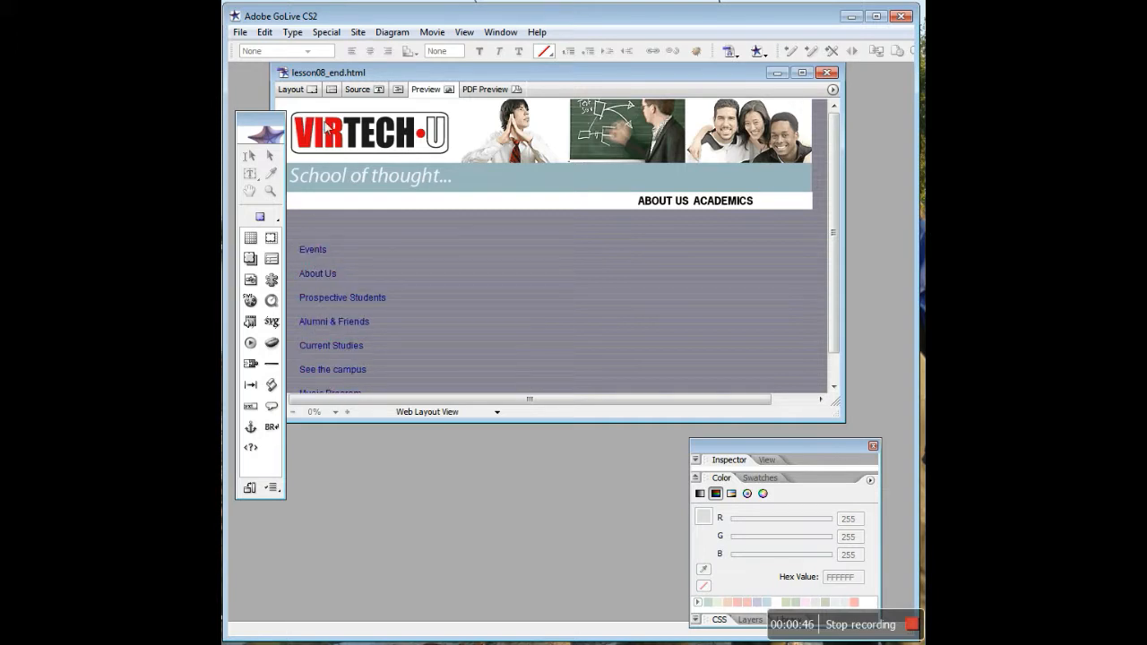
left_click(315, 255)
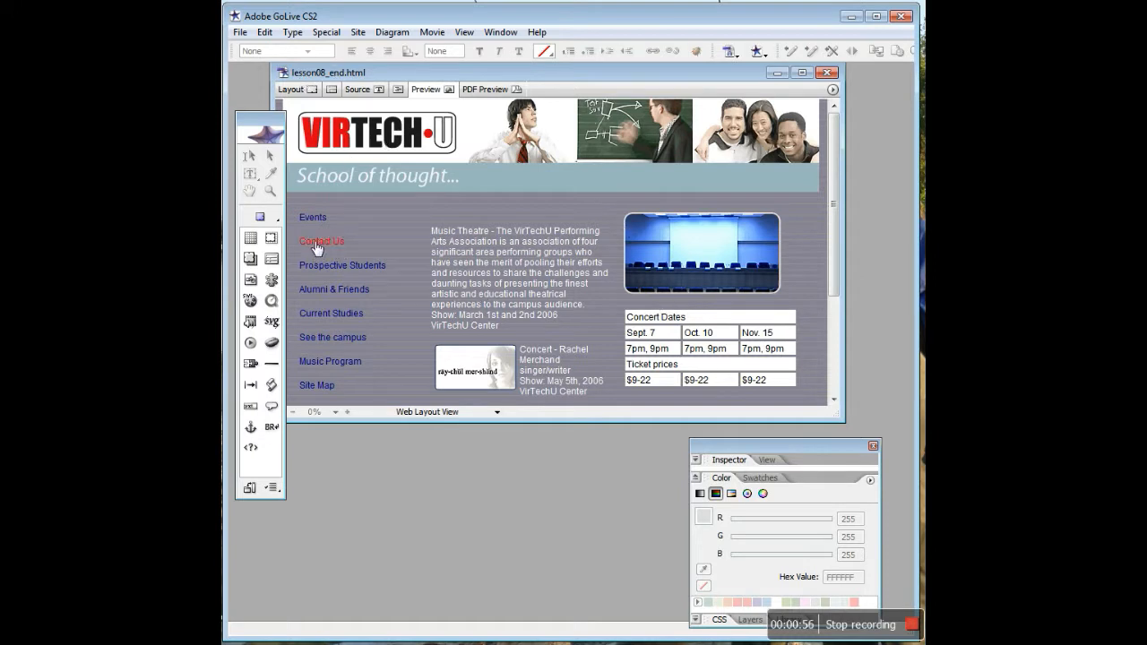
left_click(316, 248)
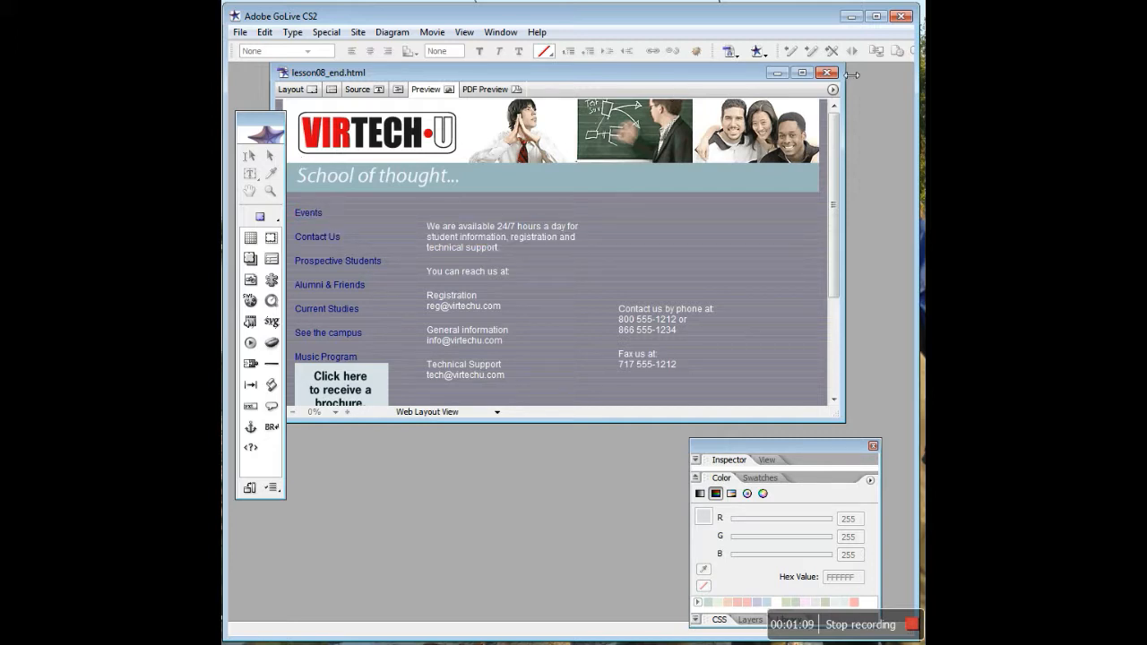
left_click(827, 73)
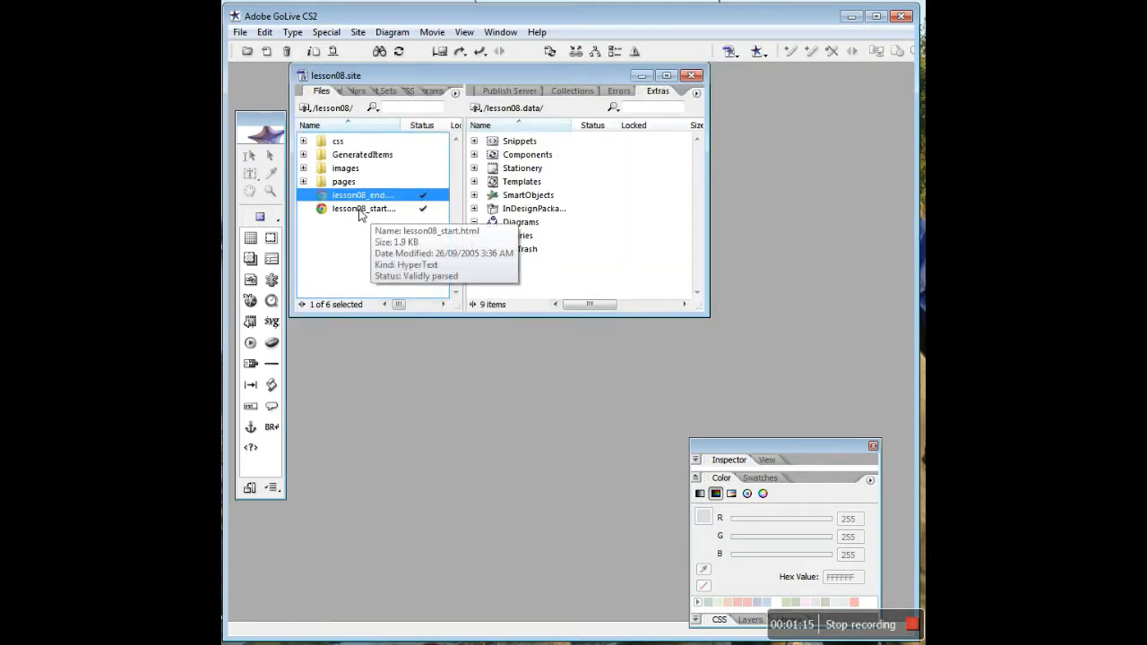
Step: Open lesson08_start.html and arrange the page, site window and panels so that the page sits below the site files
double_click(361, 209)
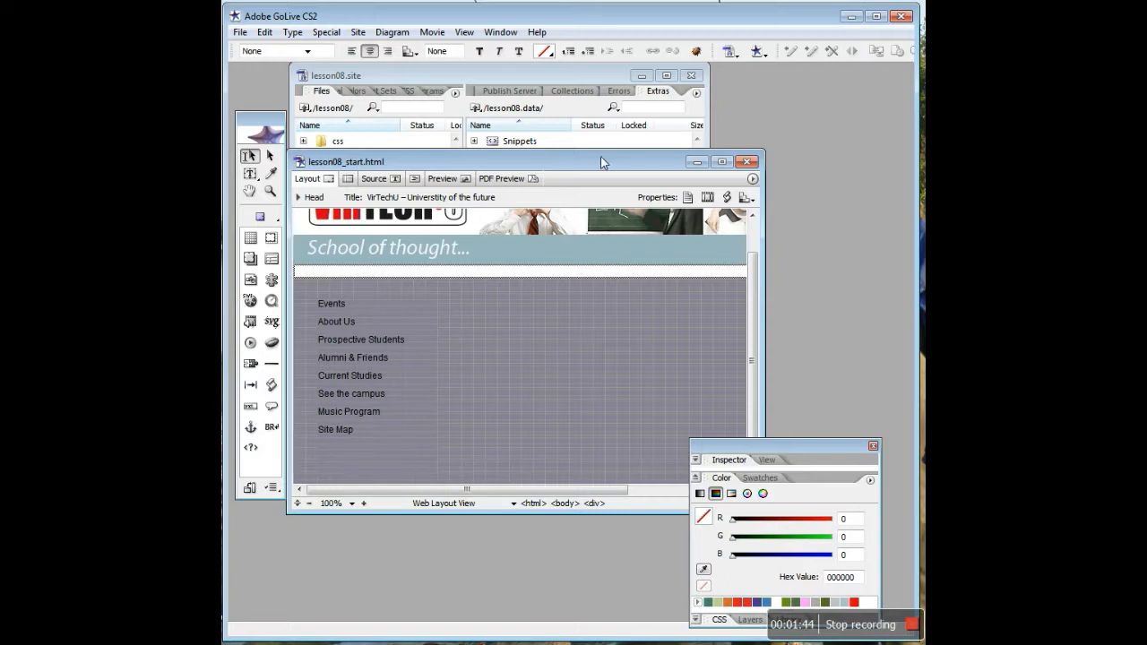
left_click_drag(587, 151, 579, 339)
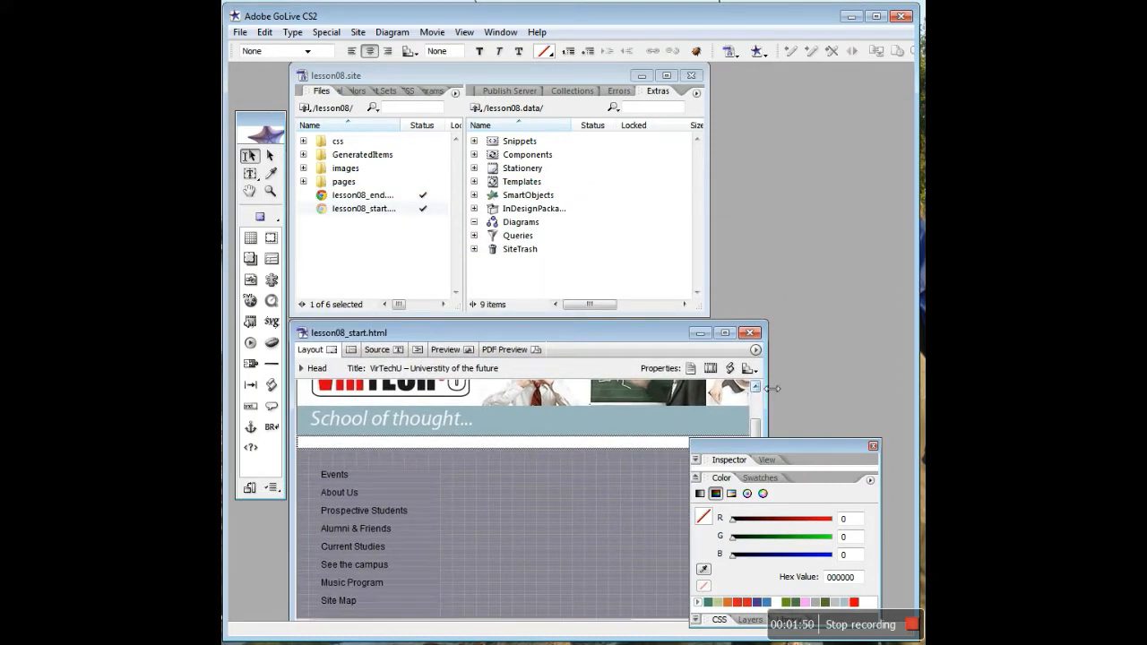
left_click_drag(773, 388, 713, 388)
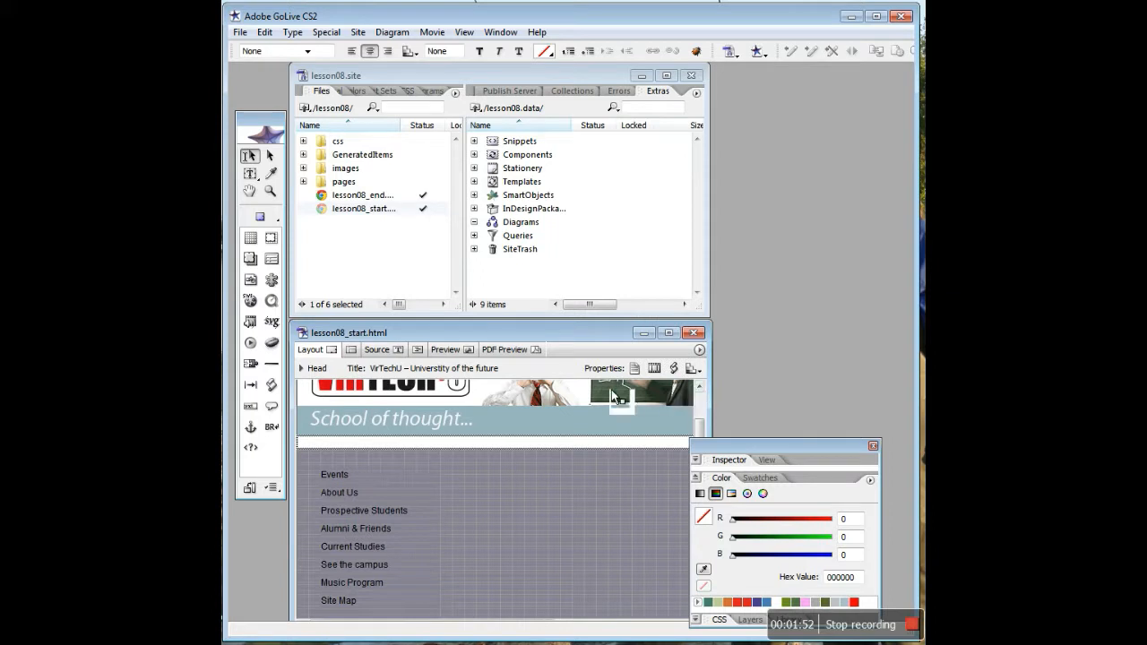
left_click_drag(777, 444, 802, 85)
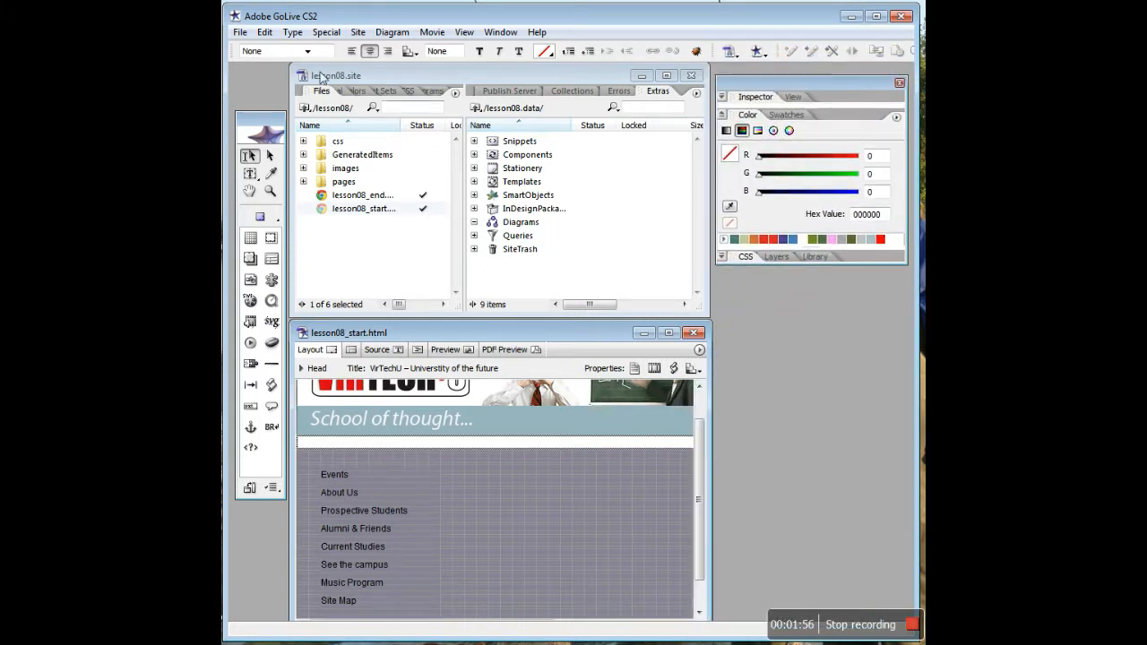
left_click_drag(257, 127, 254, 126)
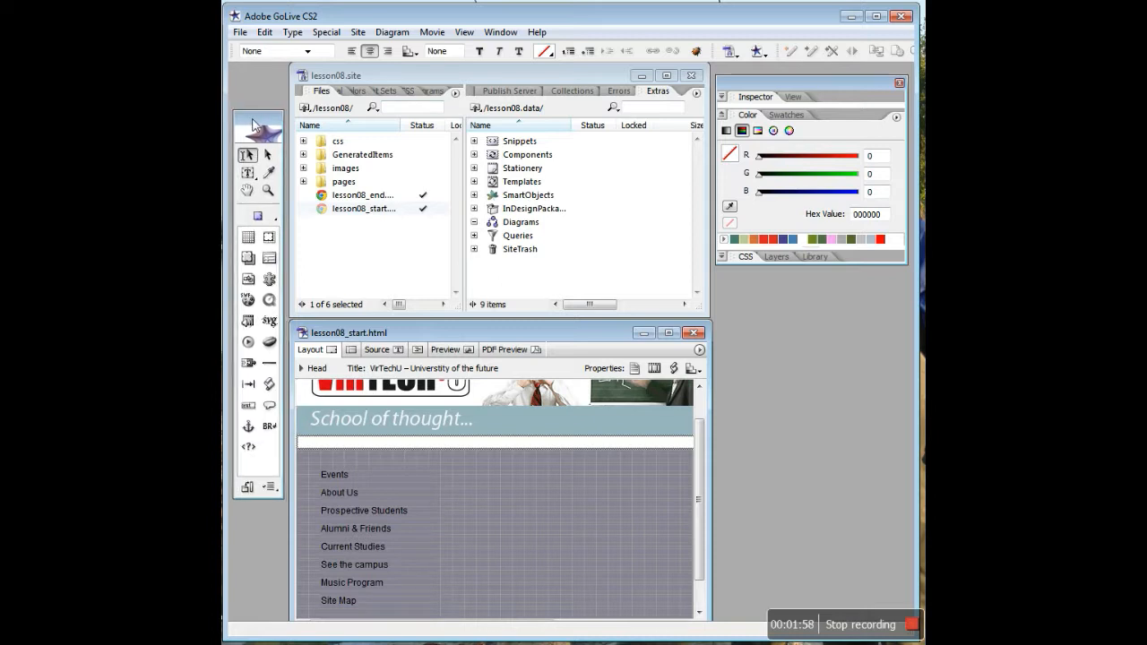
left_click_drag(348, 76, 341, 77)
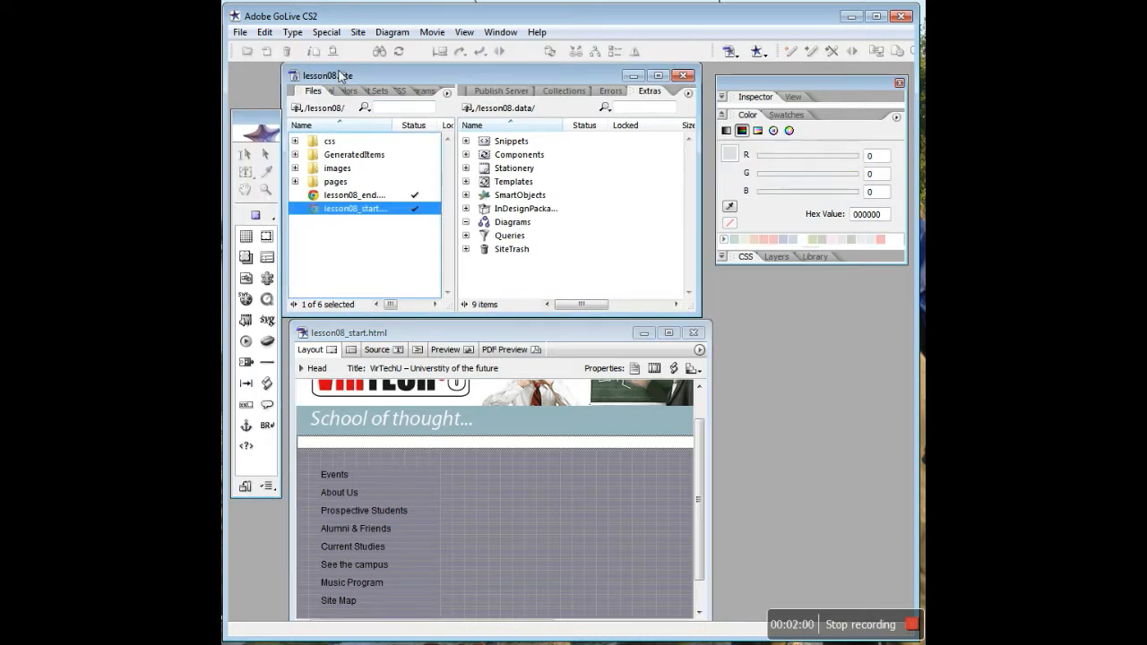
left_click_drag(469, 333, 460, 331)
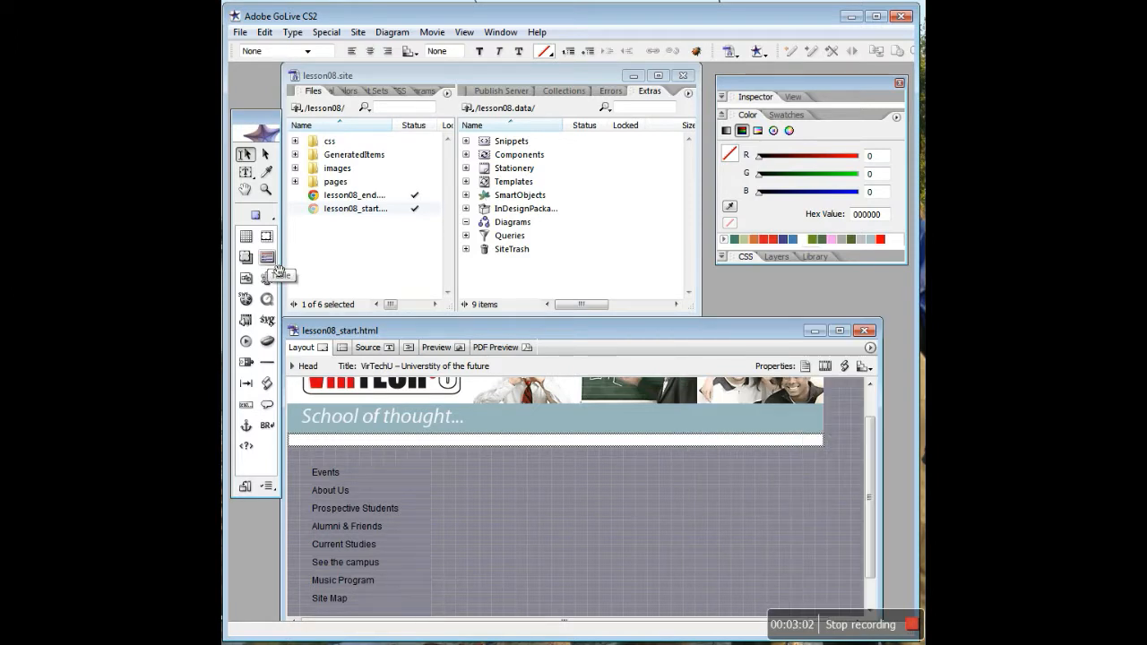
Step: Insert a table with 1 row and 2 columns in the white bar below the banner
left_click(274, 265, "ctrl")
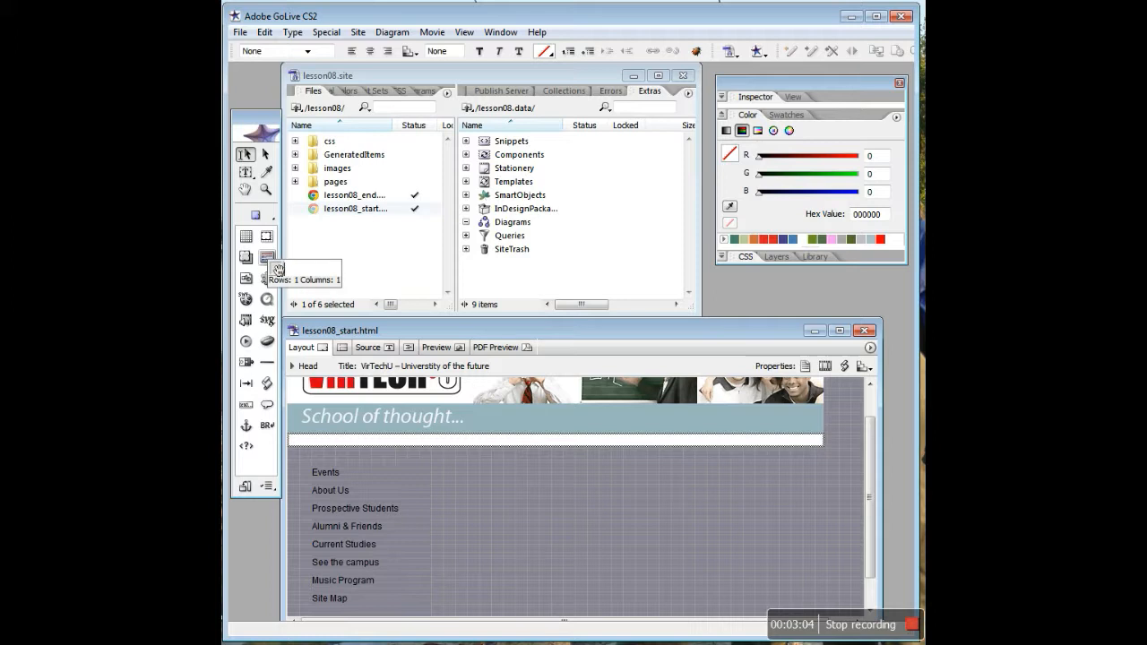
left_click_drag(278, 269, 306, 275)
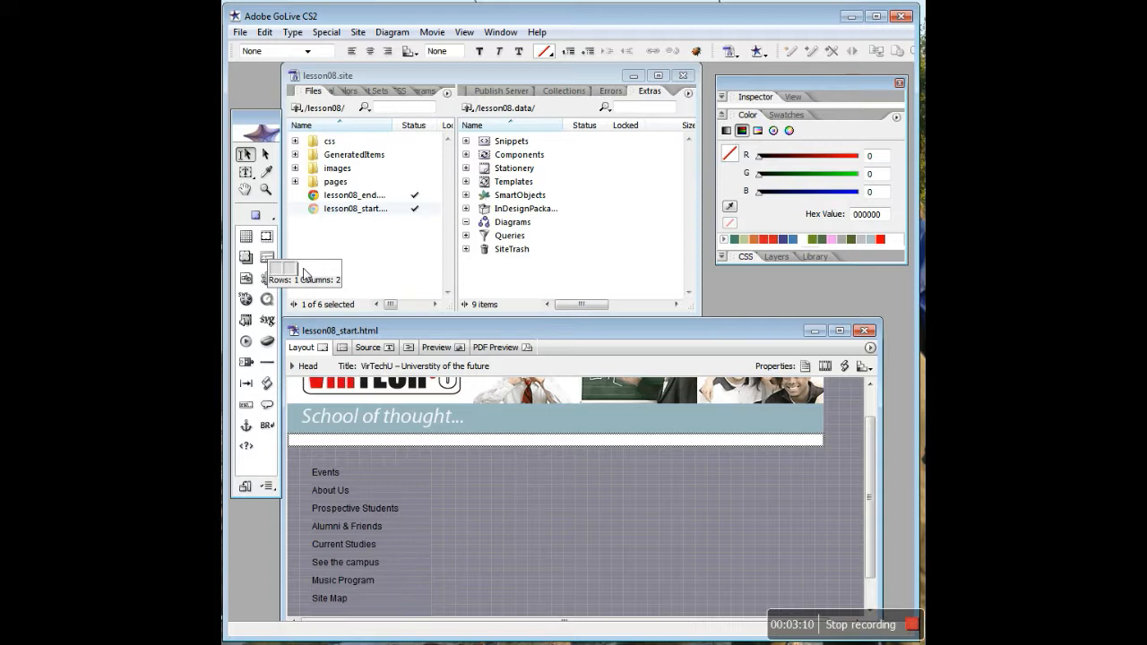
left_click_drag(305, 274, 306, 274)
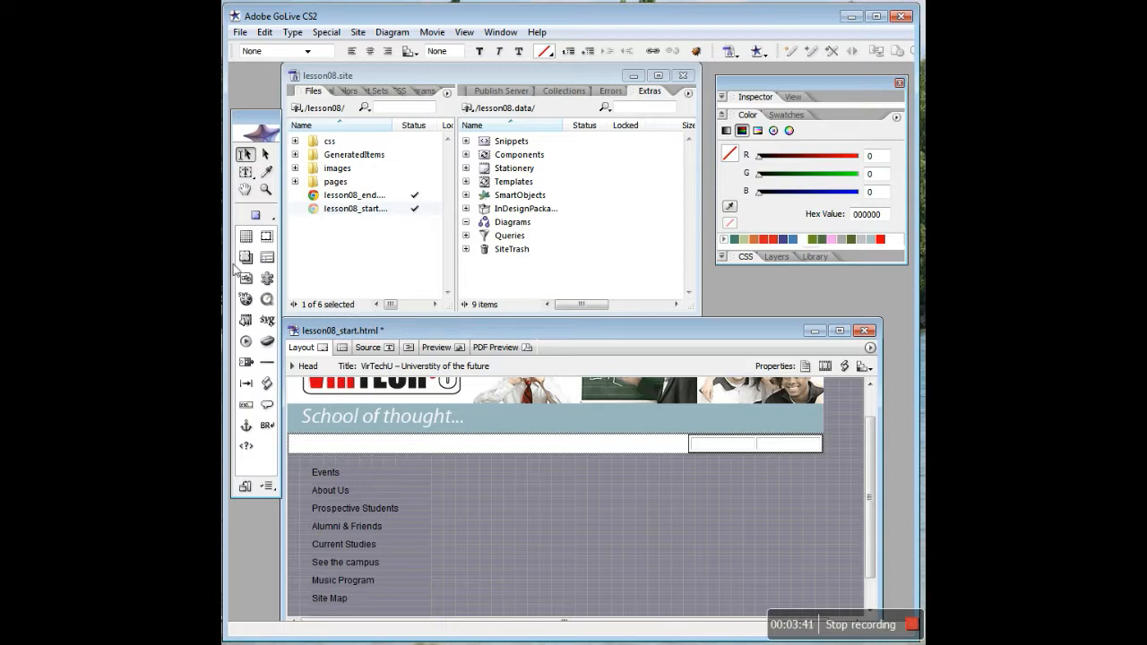
Step: Place an image object in the table's first cell and link its source to about_us.gif in the images folder
left_click_drag(266, 296, 658, 453)
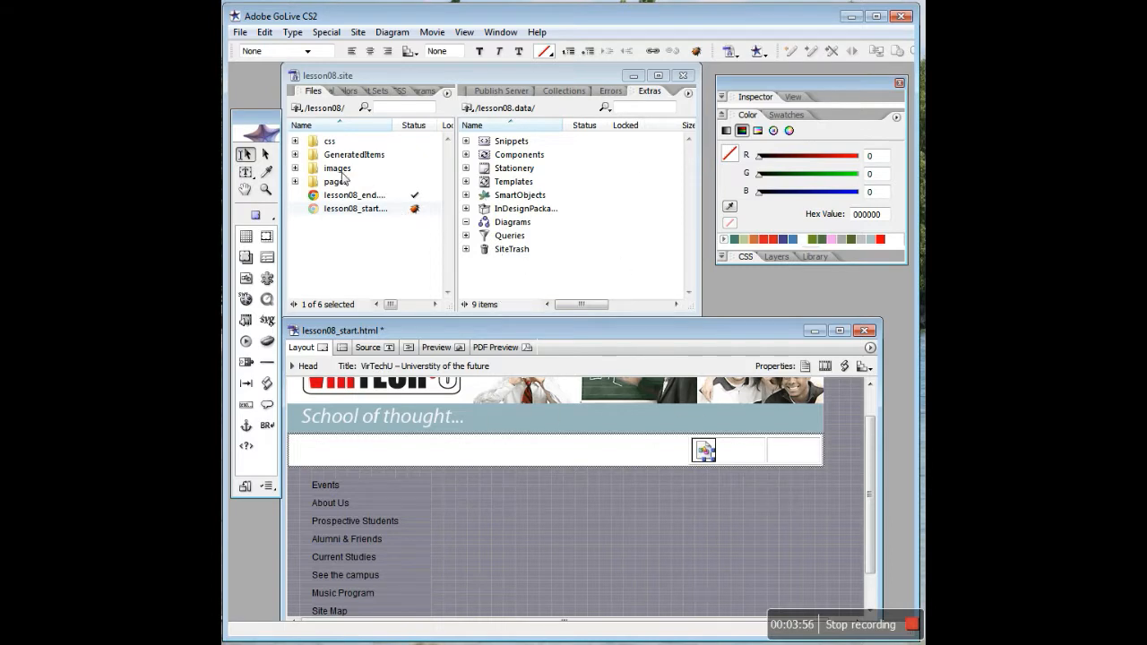
left_click(295, 169)
left_click(338, 168)
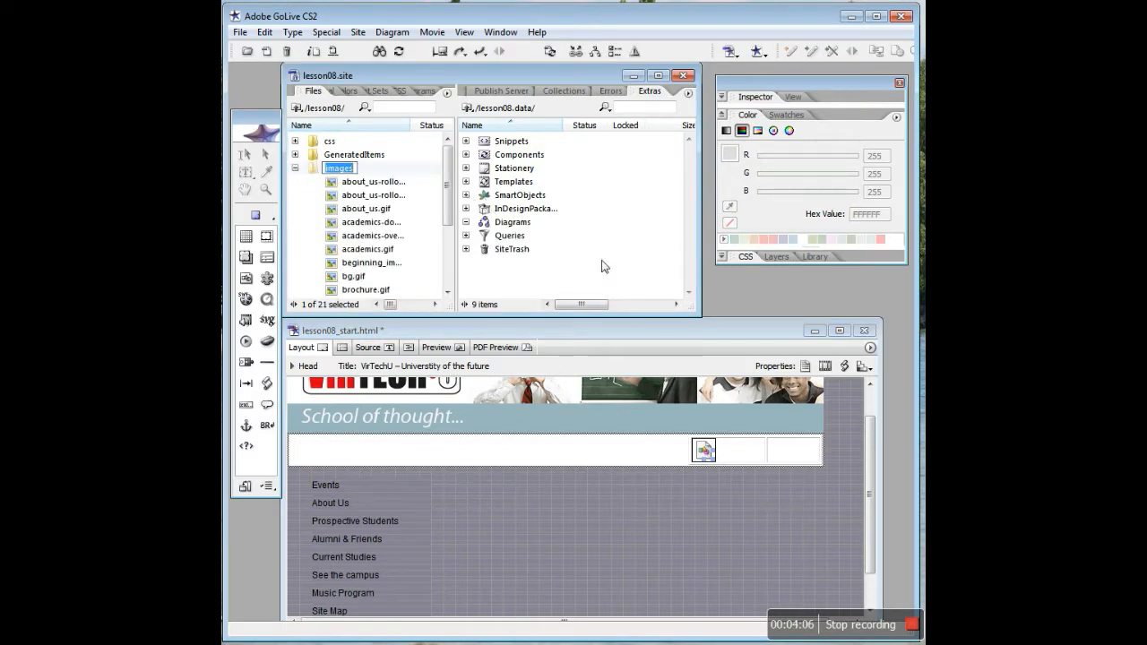
left_click(706, 451)
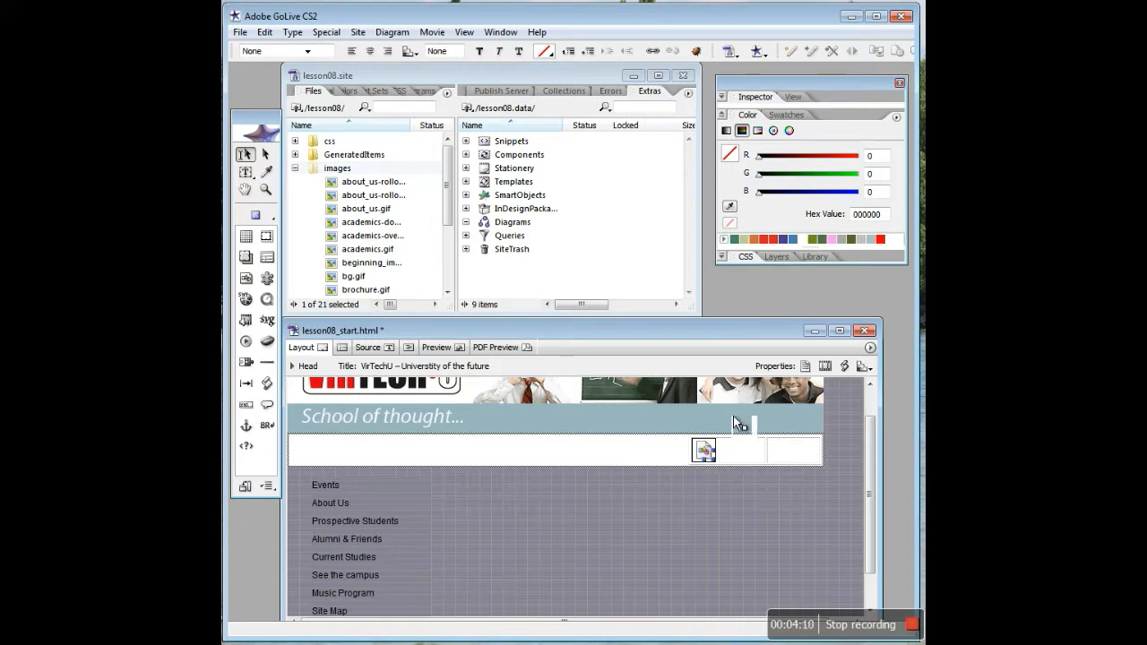
left_click(725, 101)
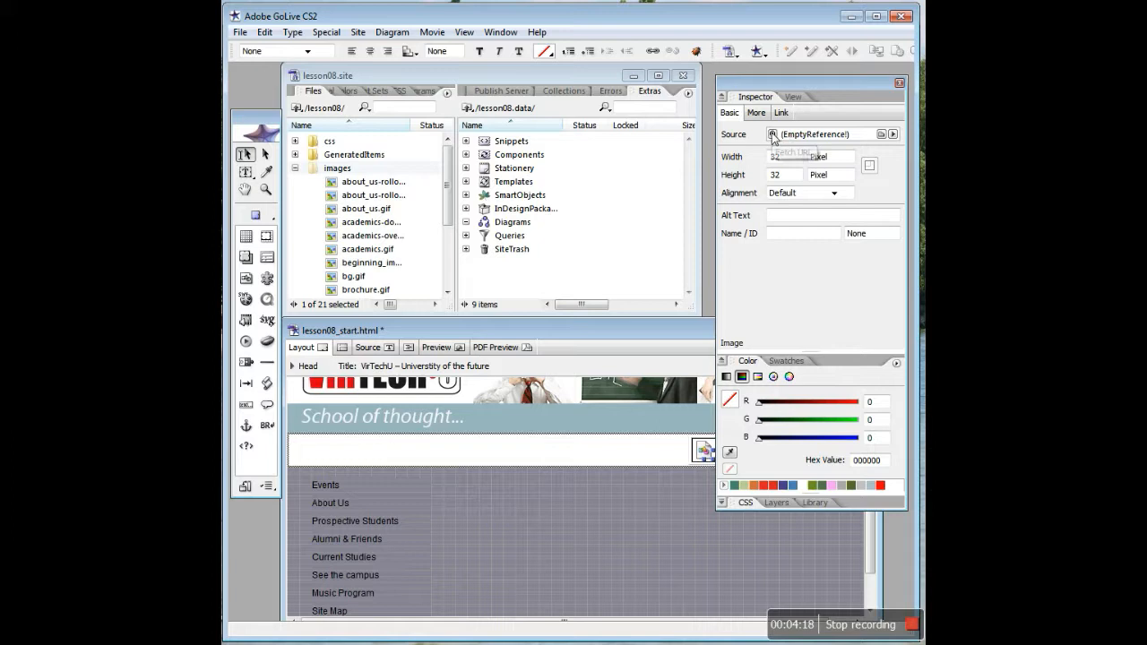
left_click_drag(773, 135, 420, 207)
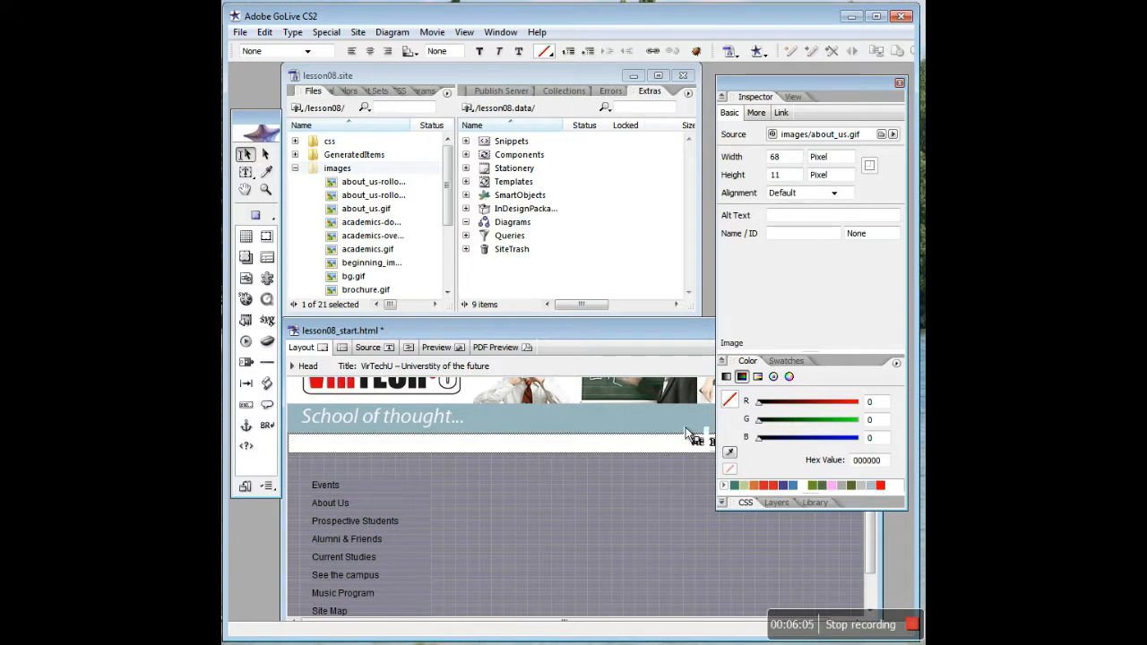
Step: Show the rollover settings for the About Us image and create a new rollover image for its Over state
left_click(500, 32)
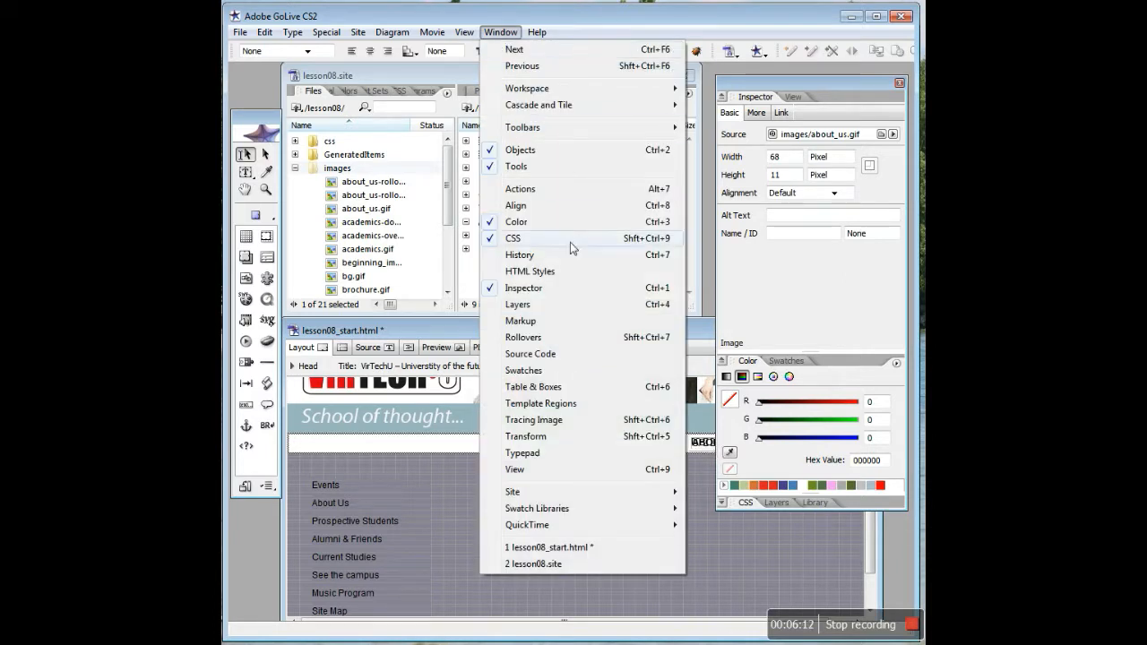
left_click(550, 340)
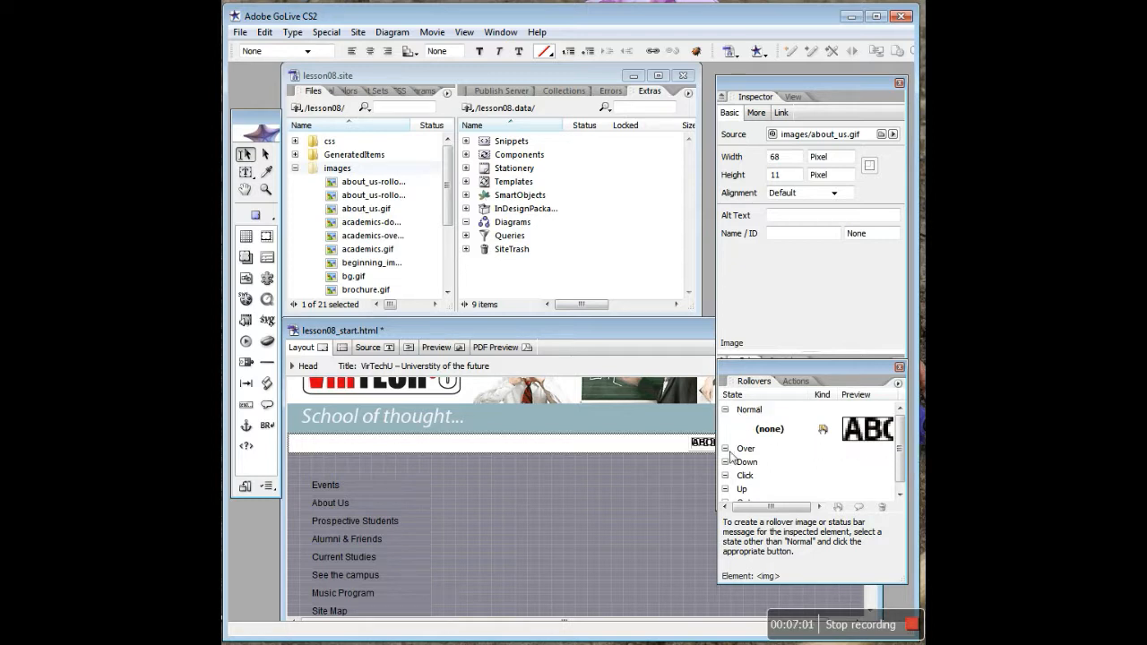
left_click(729, 464)
left_click(747, 449)
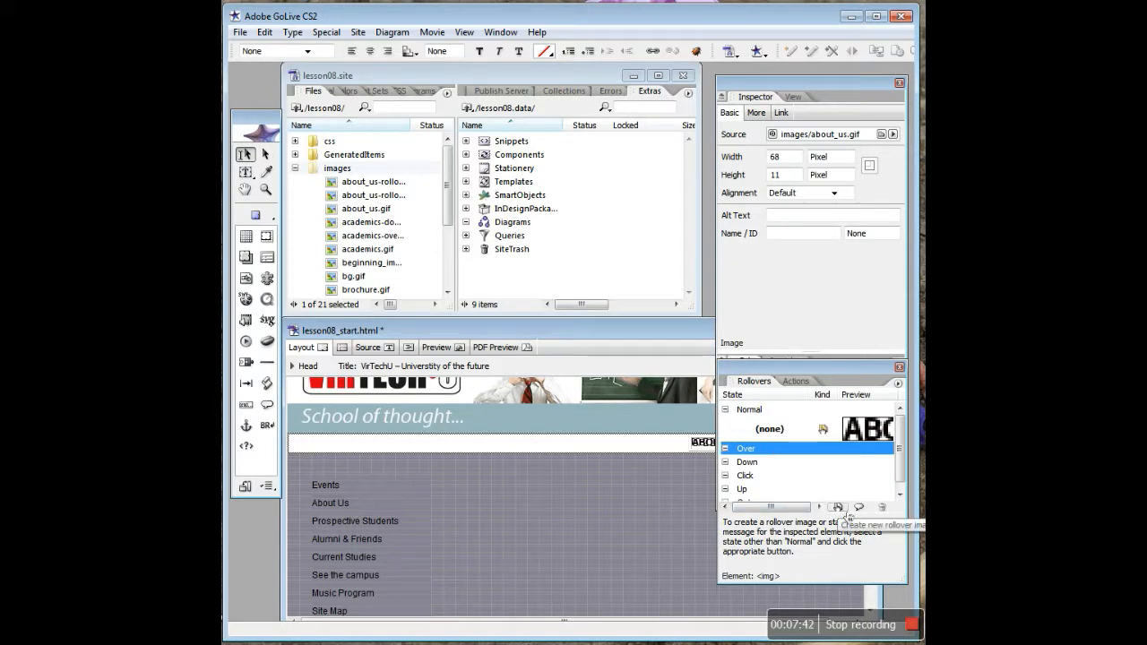
left_click(847, 509)
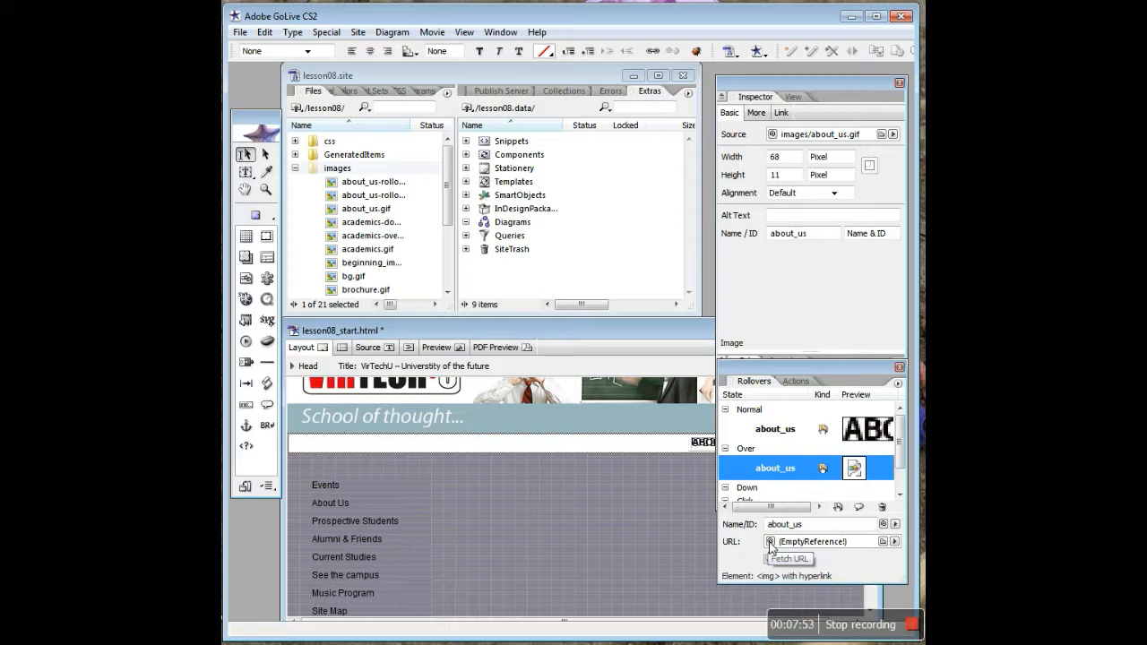
Step: Widen the site's file list to show full names and link the Over state of the About Us image to about_us-rollover.gif
left_click_drag(457, 242, 537, 242)
left_click_drag(421, 132, 475, 134)
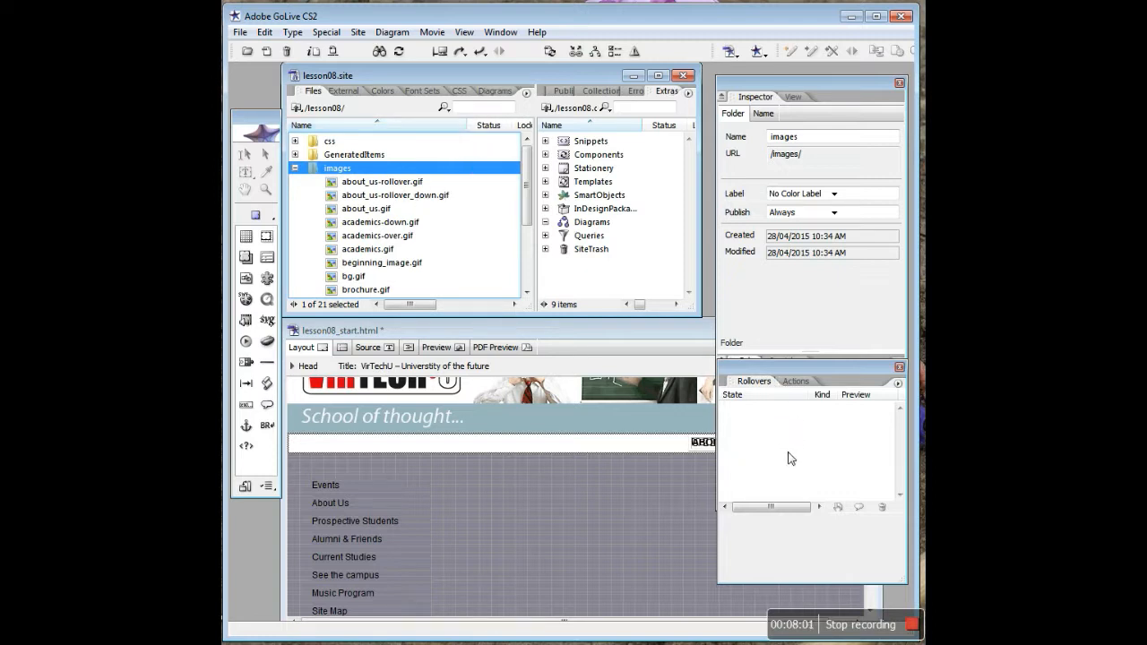
left_click(763, 509)
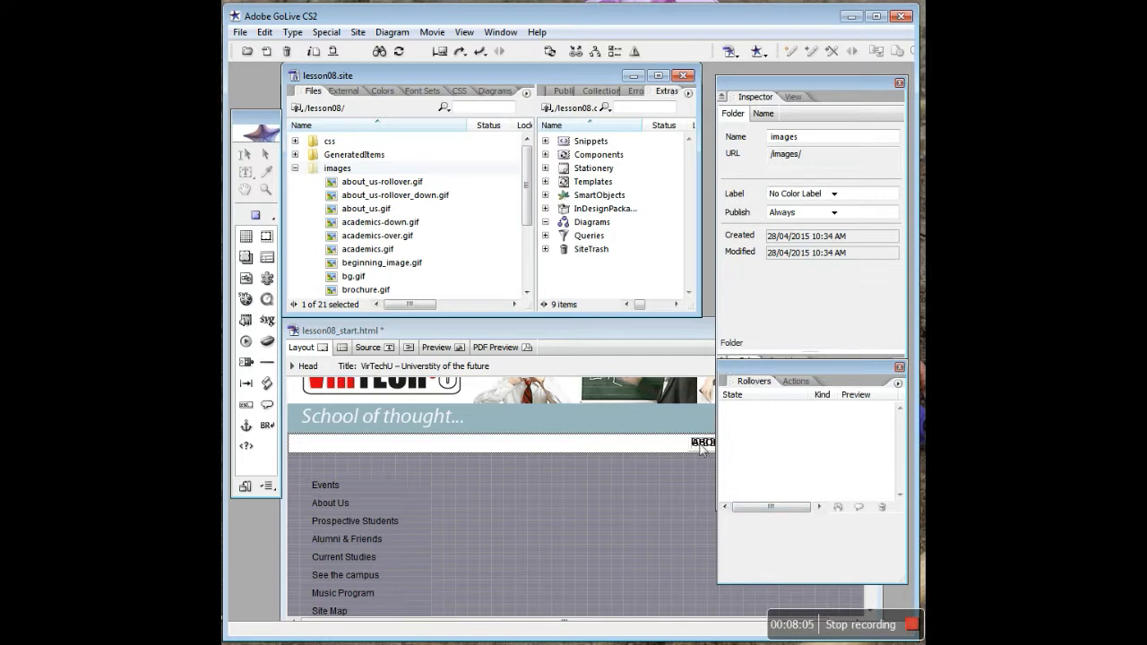
left_click(703, 443)
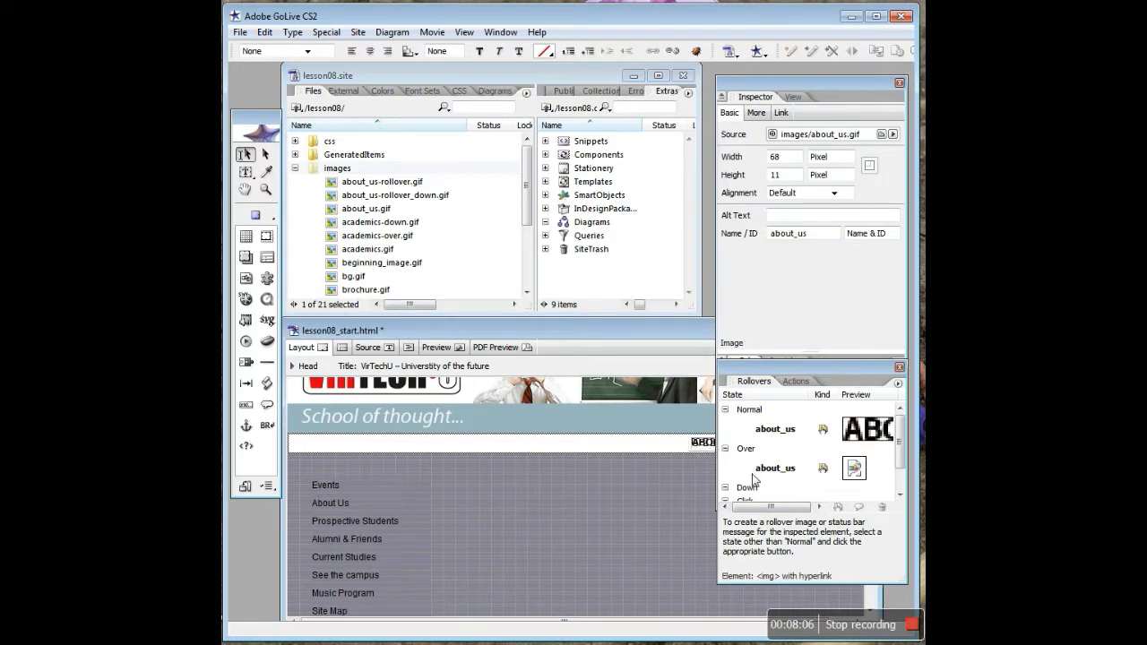
left_click(854, 468)
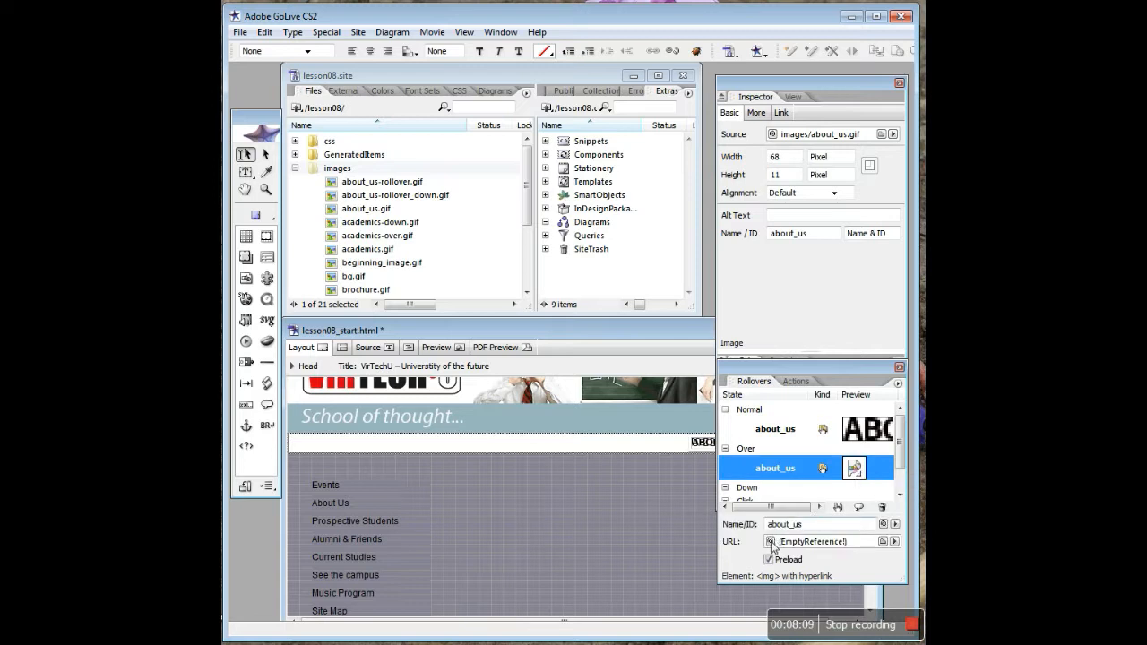
left_click_drag(770, 541, 398, 182)
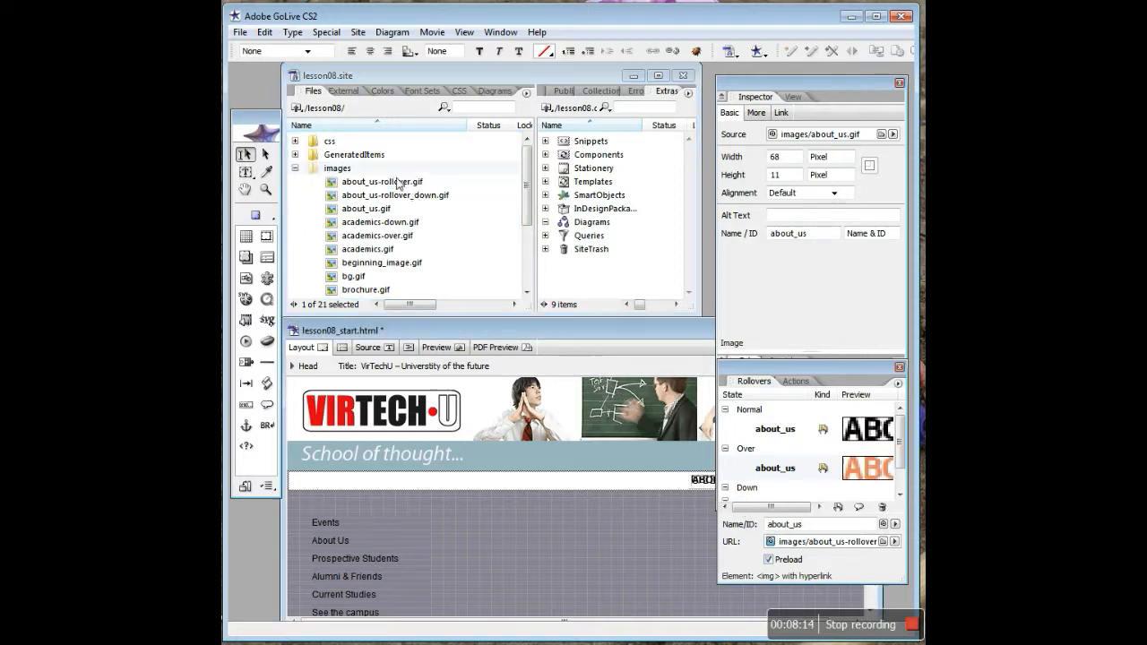
Step: Create a rollover image for the Down state of the About Us image and link it to about_us-rollover_down.gif
left_click(748, 488)
left_click(838, 507)
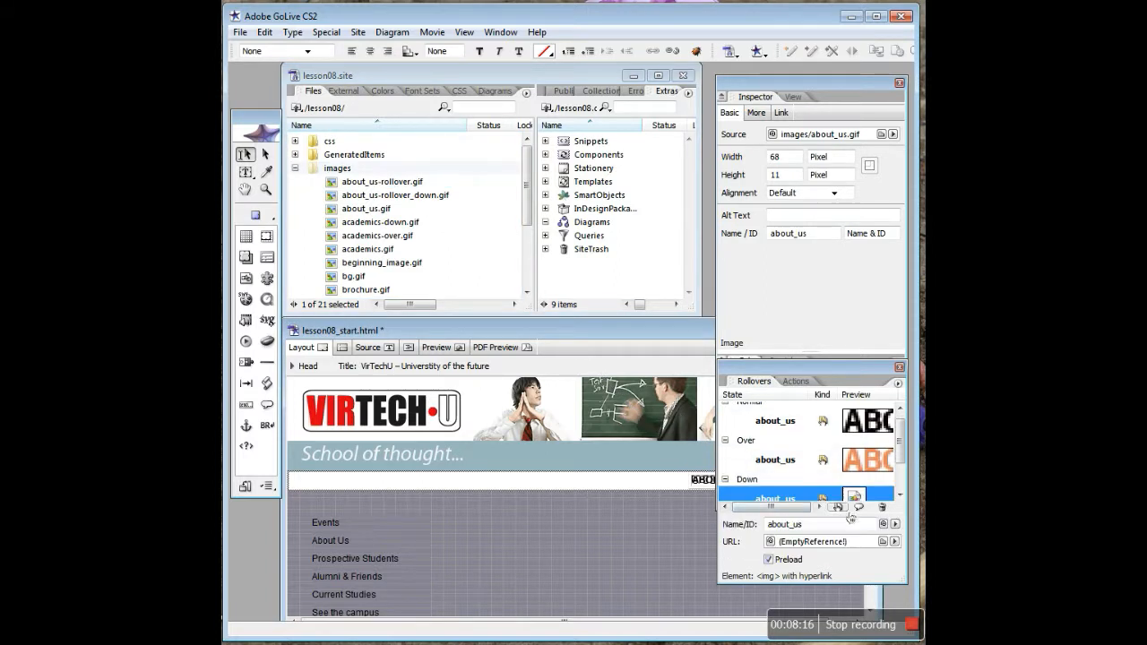
left_click_drag(770, 541, 418, 197)
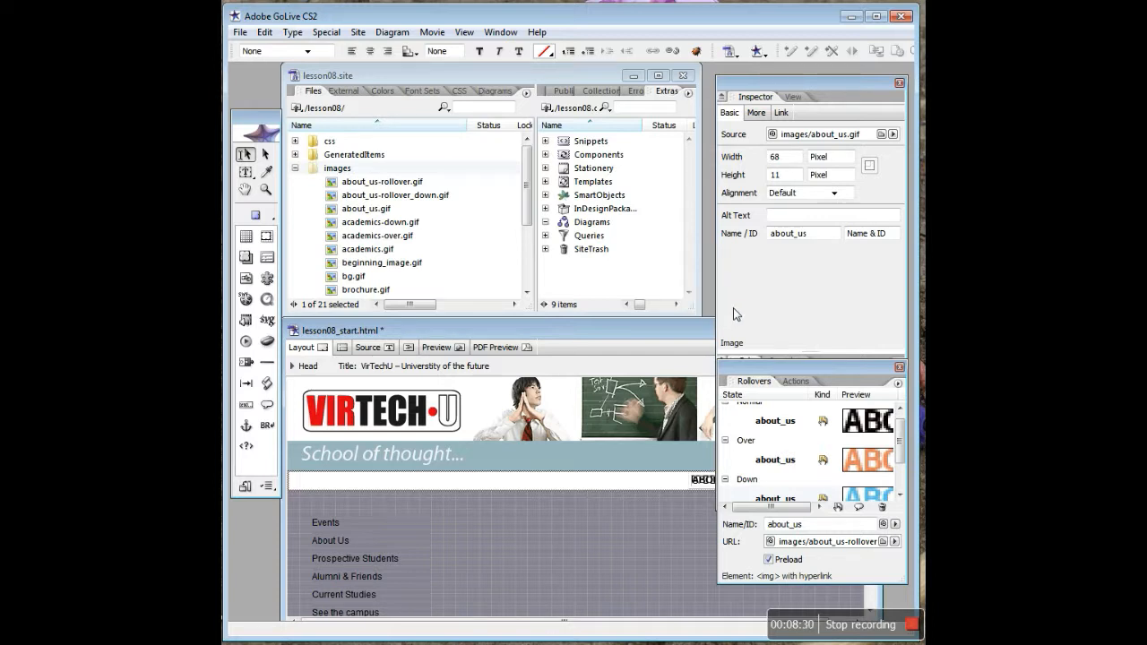
Step: Preview the page, test the About Us rollover image, and move the page window back below the site files
left_click(443, 350)
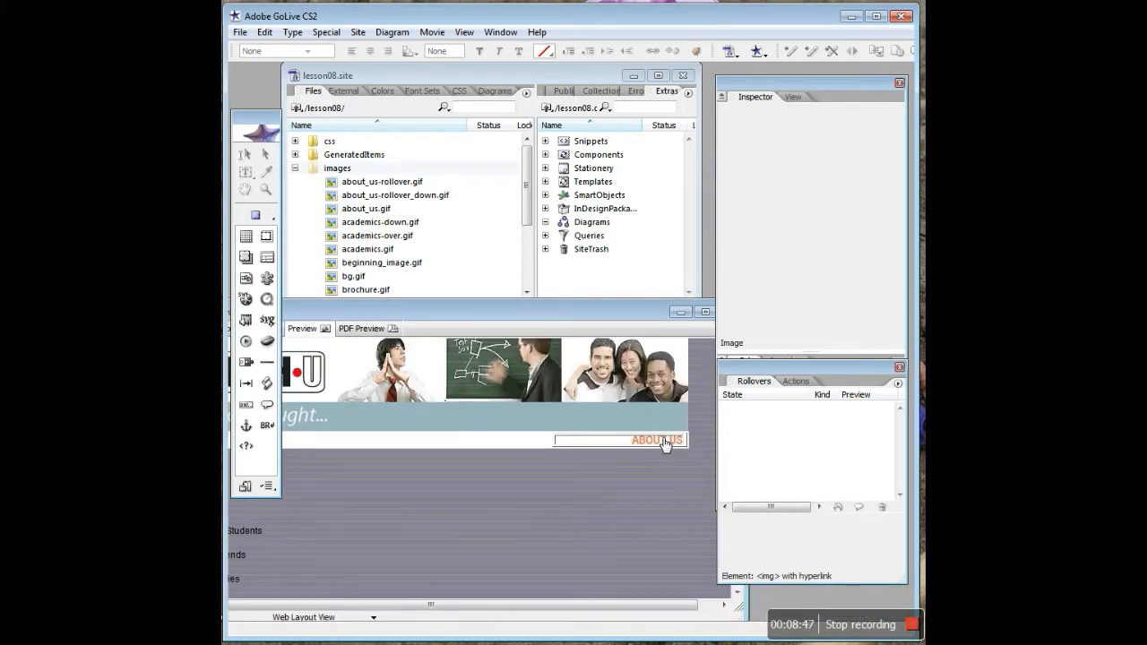
left_click(665, 444)
left_click_drag(606, 312, 743, 338)
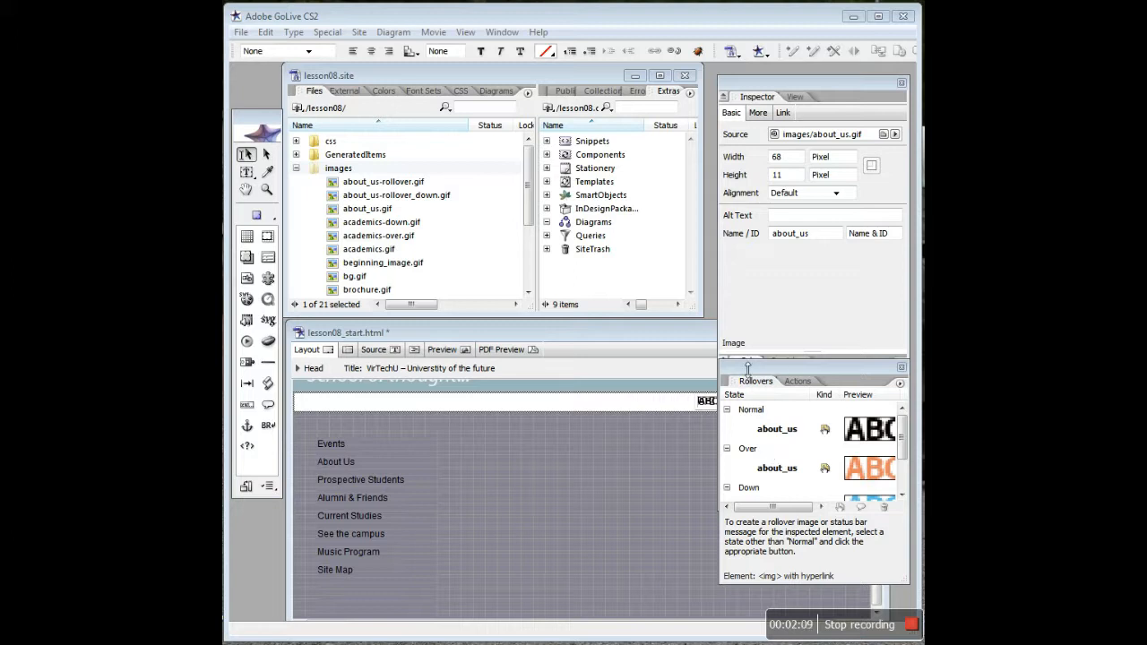
Step: Review the automatic rollover detection options and state naming conventions in the image preferences
left_click(269, 33)
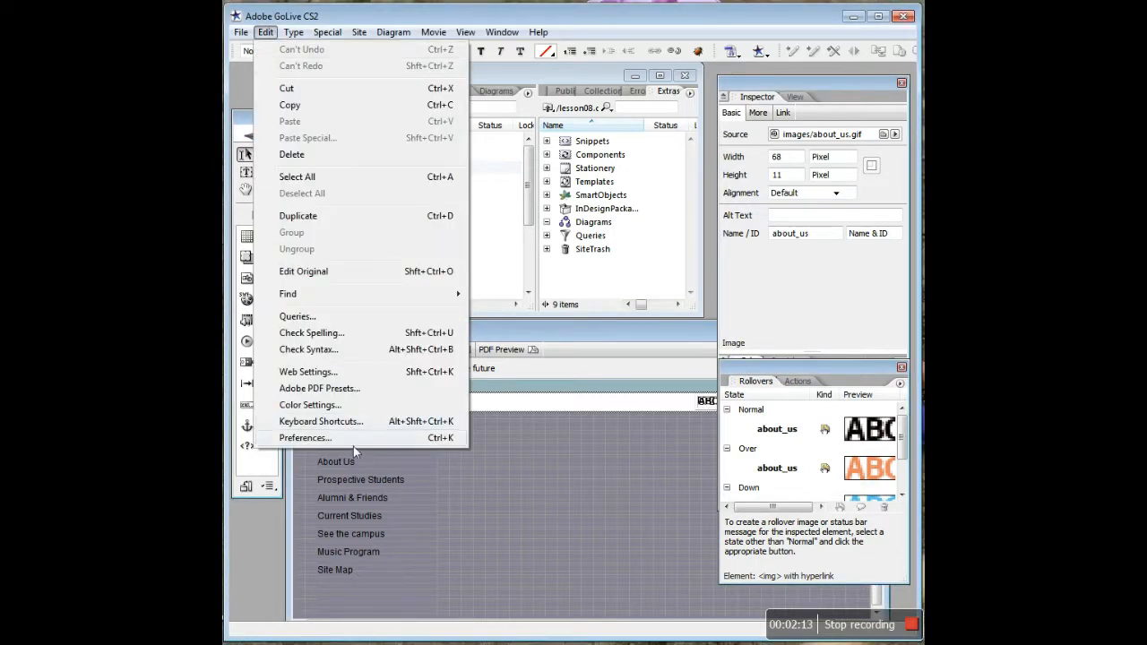
left_click(305, 437)
left_click_drag(794, 214, 499, 134)
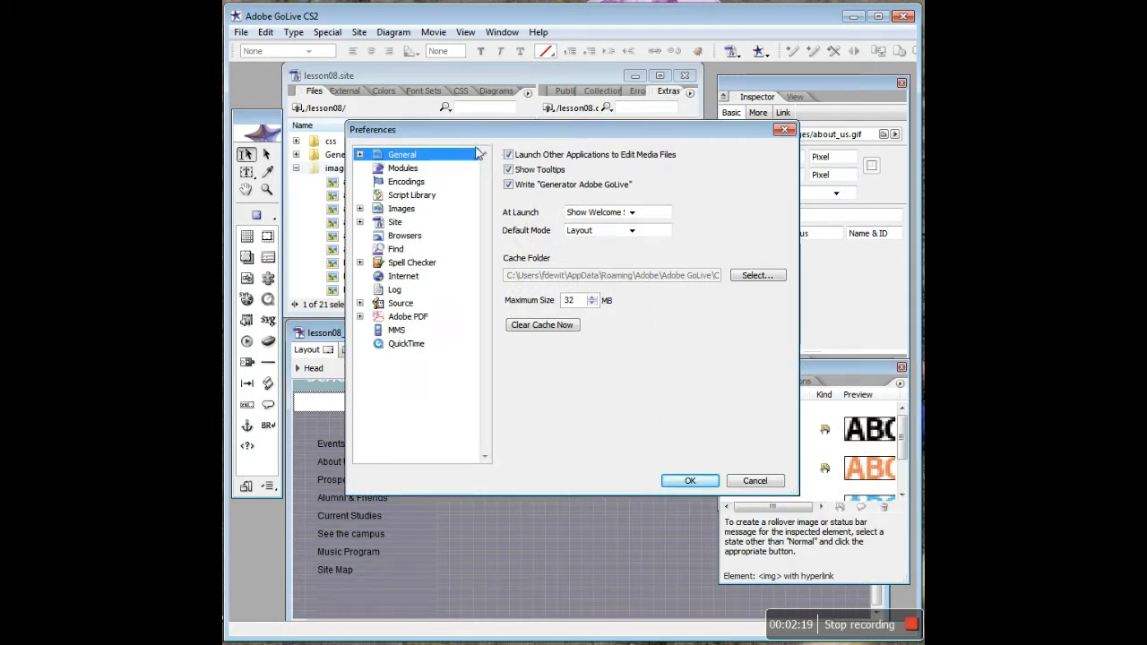
left_click(359, 208)
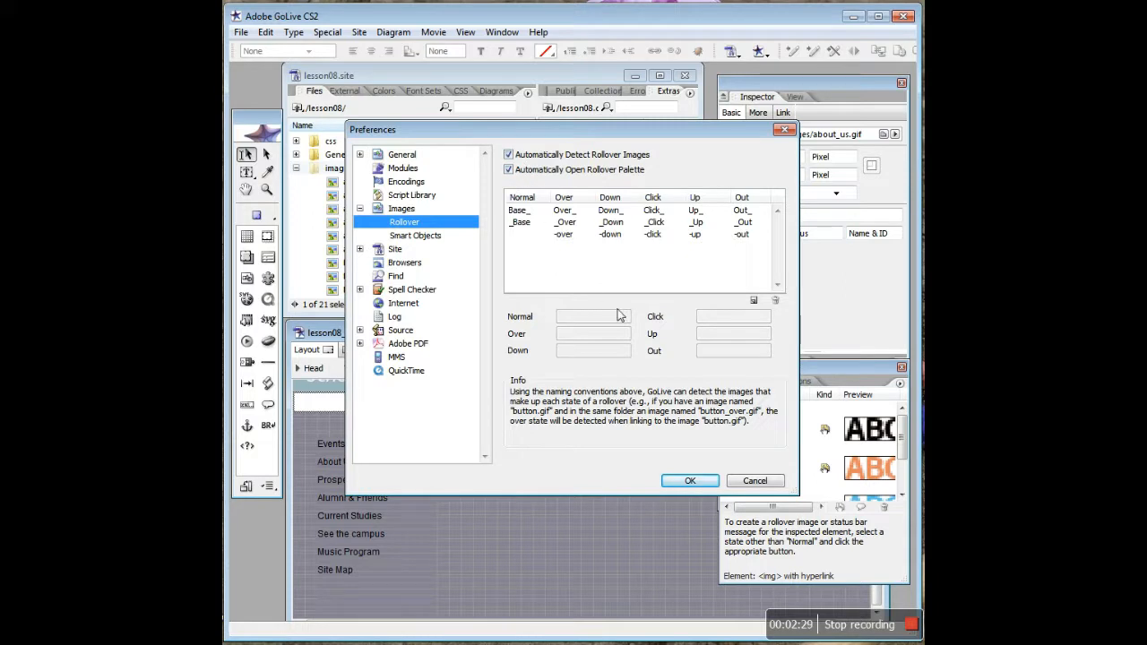
left_click(690, 481)
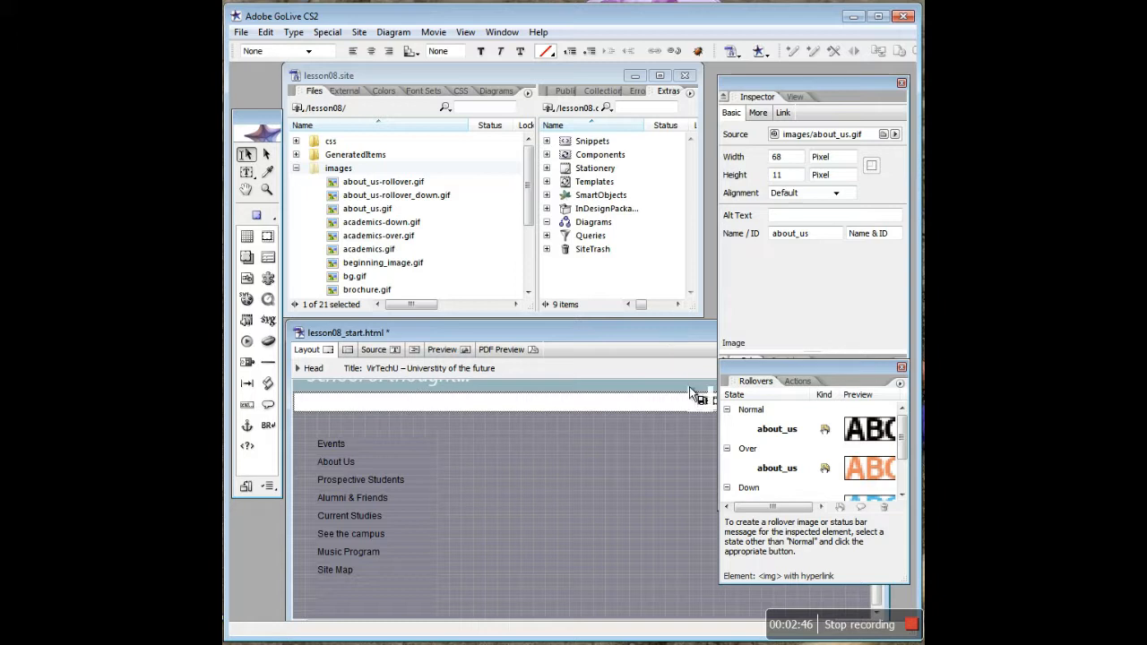
Step: Narrow the lesson08_start.html page window and move it clear of the palettes, showing the navigation table's last cells
left_click_drag(885, 596, 667, 564)
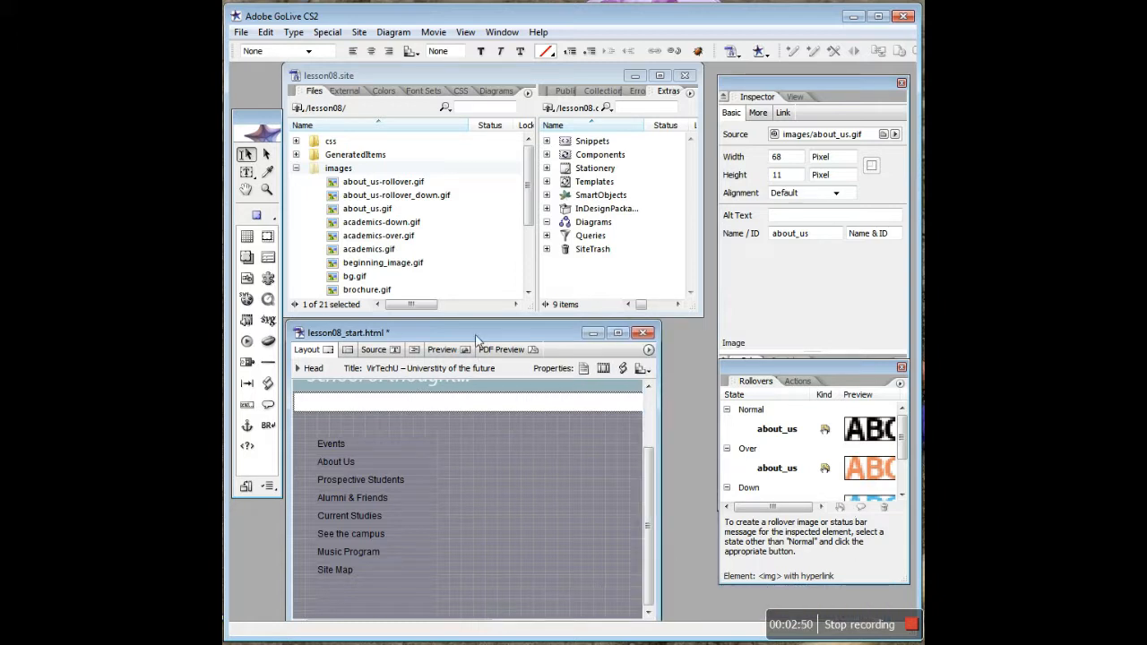
left_click_drag(479, 336, 485, 315)
left_click_drag(405, 602, 543, 627)
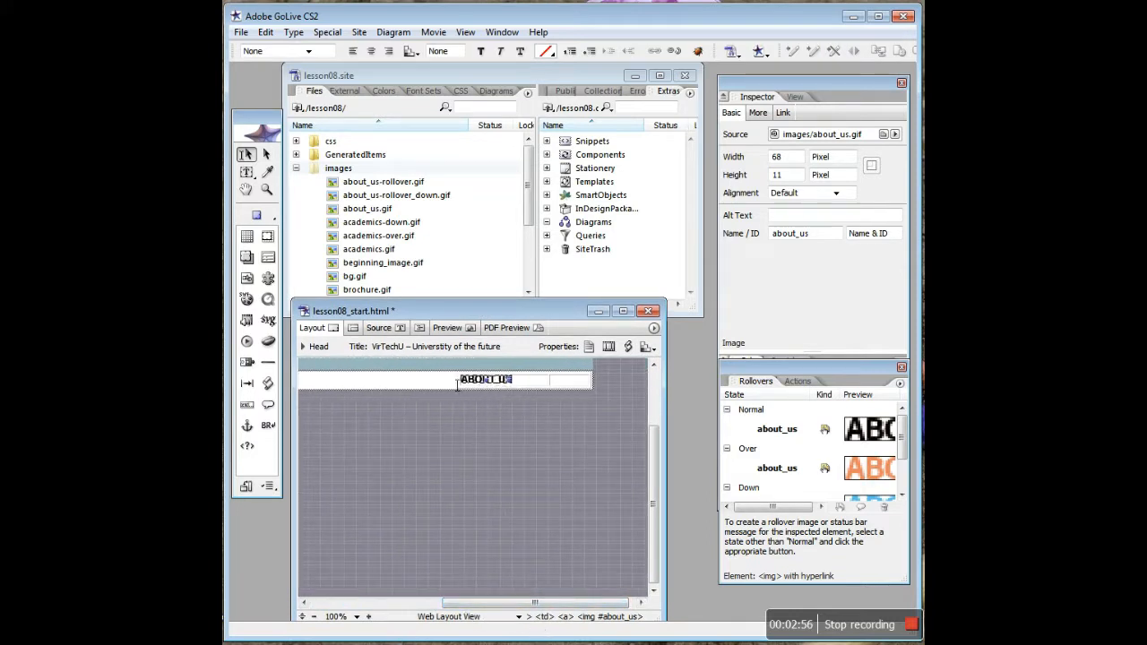
Step: Insert academics.gif as an image in the empty navigation table cell after About Us and save the page
left_click_drag(260, 283, 580, 386)
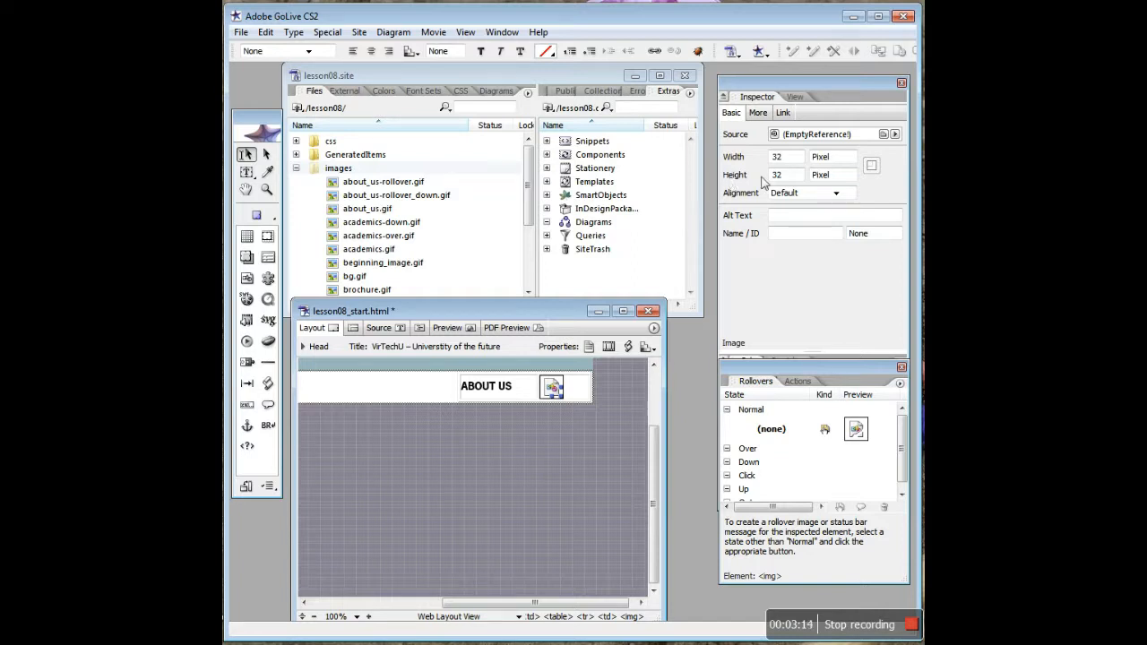
left_click(774, 135)
left_click_drag(776, 141, 377, 253)
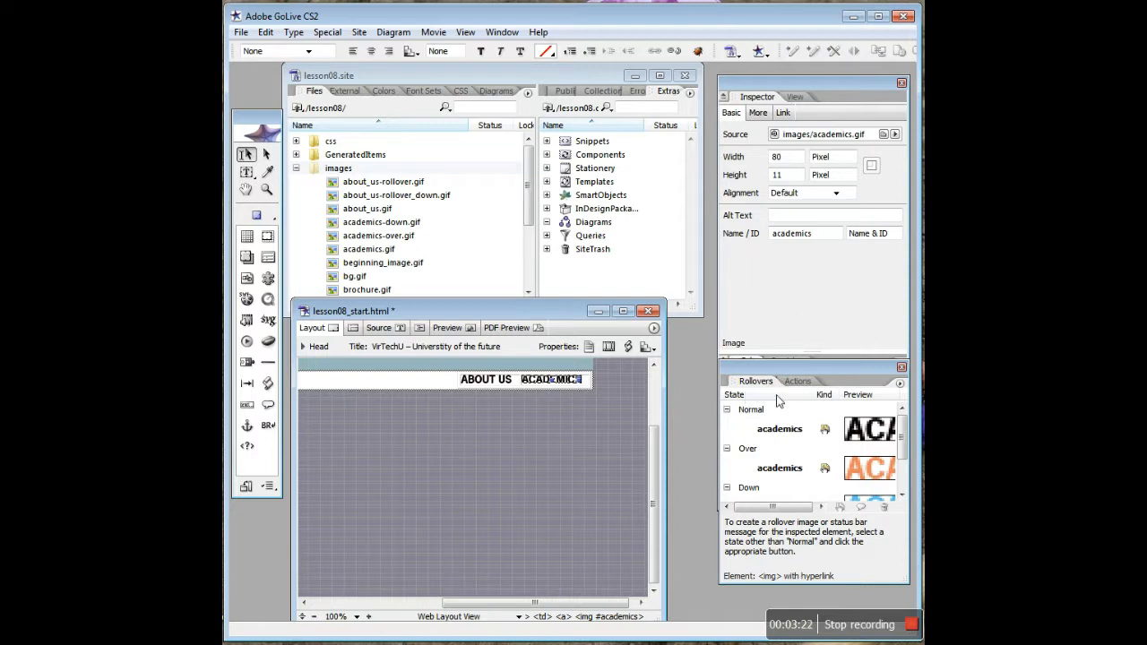
scroll(860, 432, "down", 2)
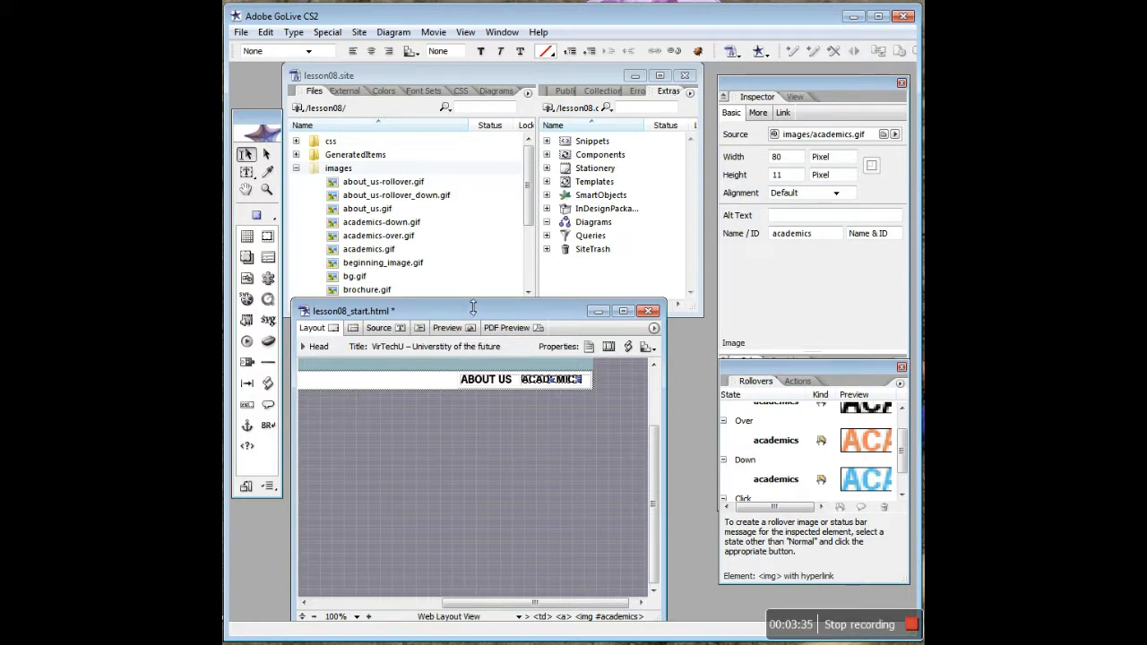
left_click(240, 32)
Step: Set the alt text of the About Us navigation image to "About Us"
left_click(494, 379)
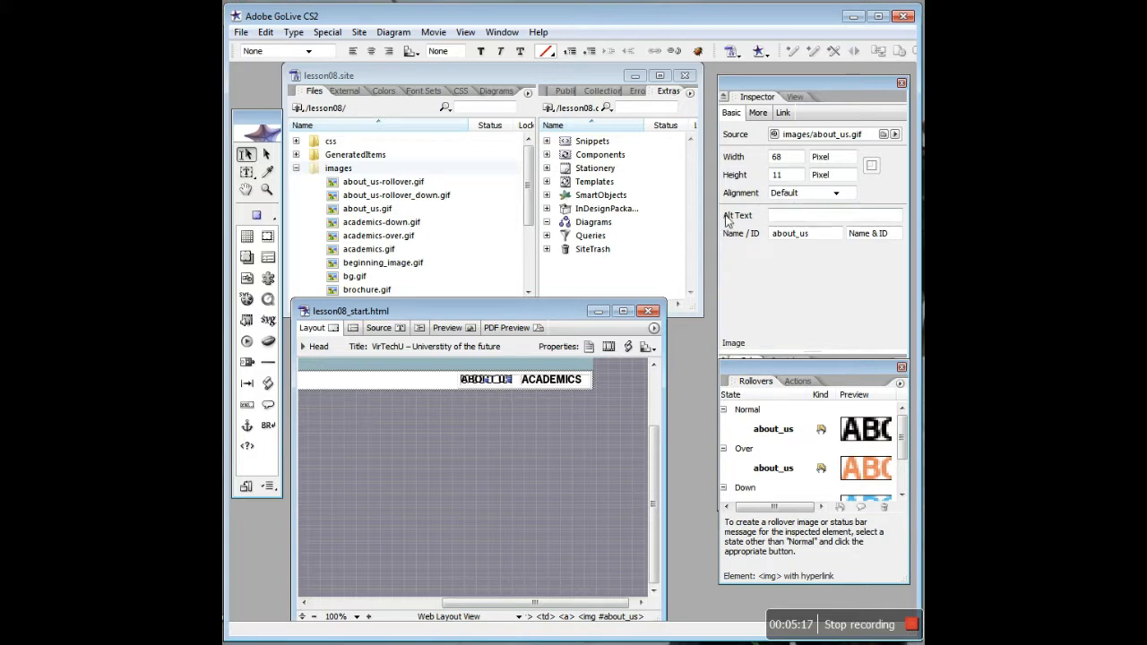
left_click(800, 221)
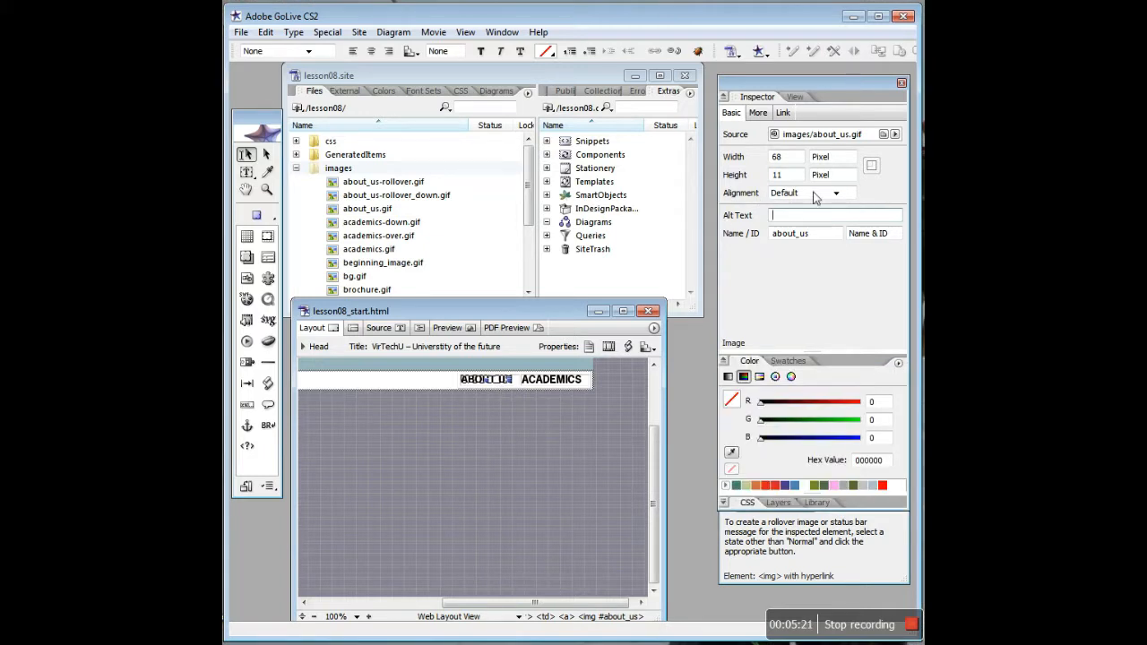
type("About Us")
Step: Link the About Us image to about_us.html in the site's pages folder and save the page
left_click(783, 115)
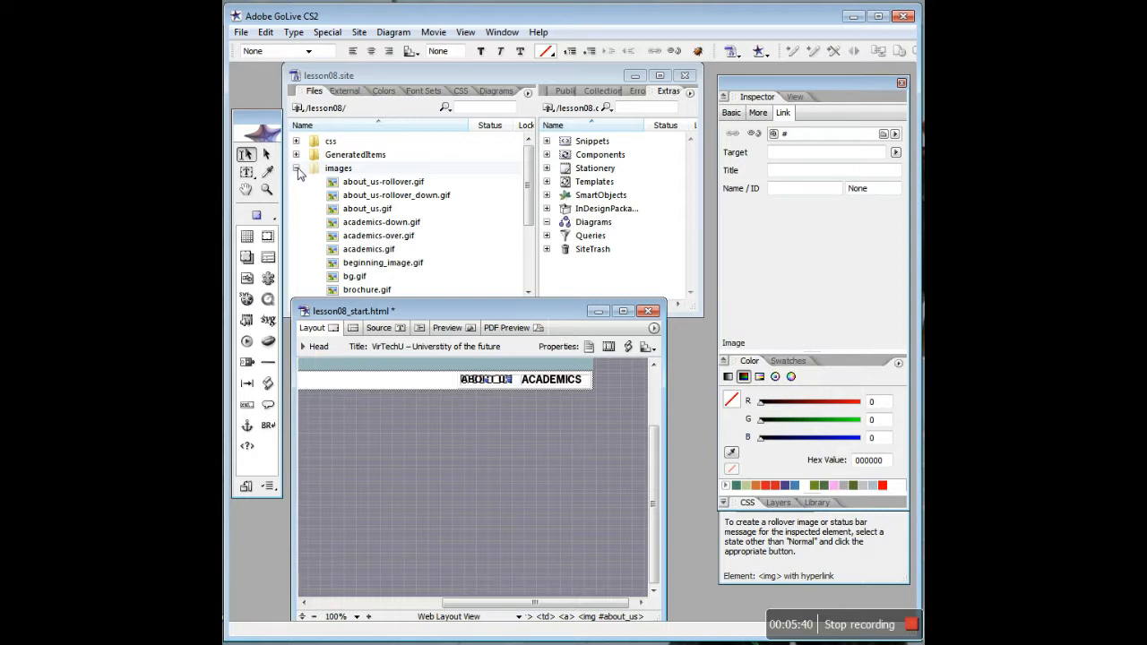
left_click(298, 171)
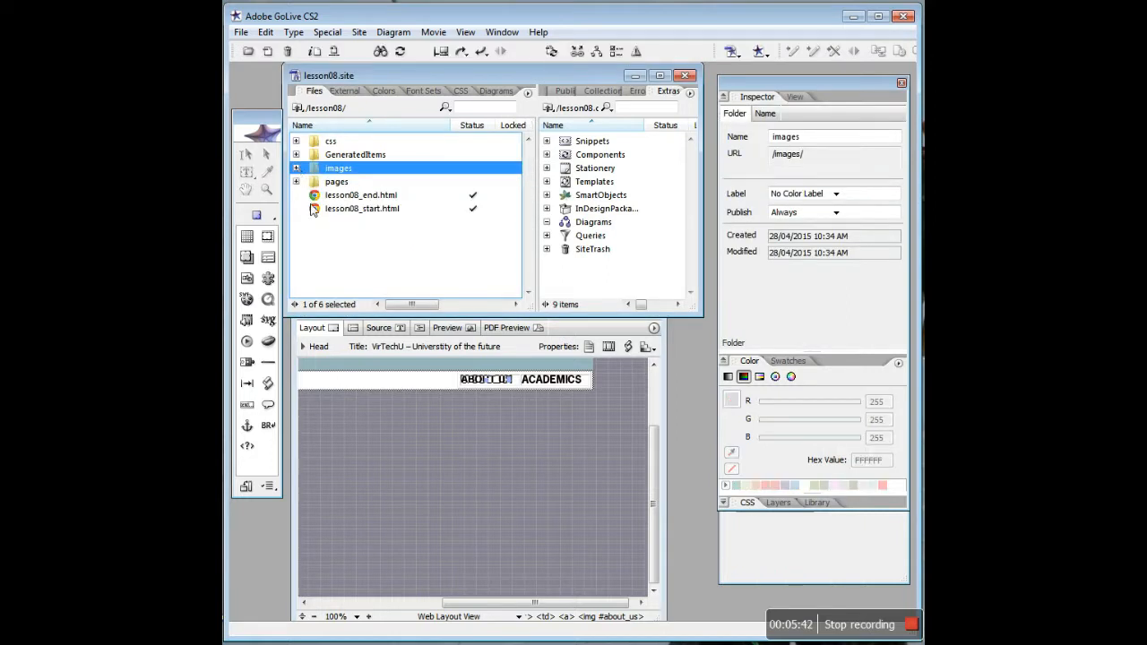
left_click(296, 183)
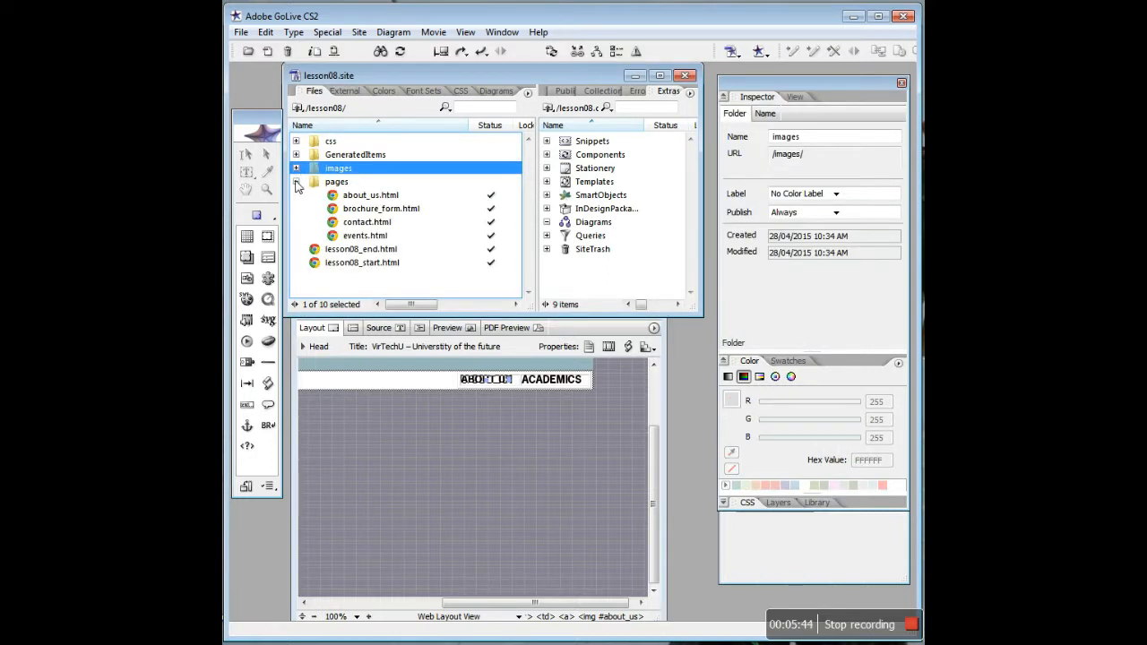
left_click(483, 384)
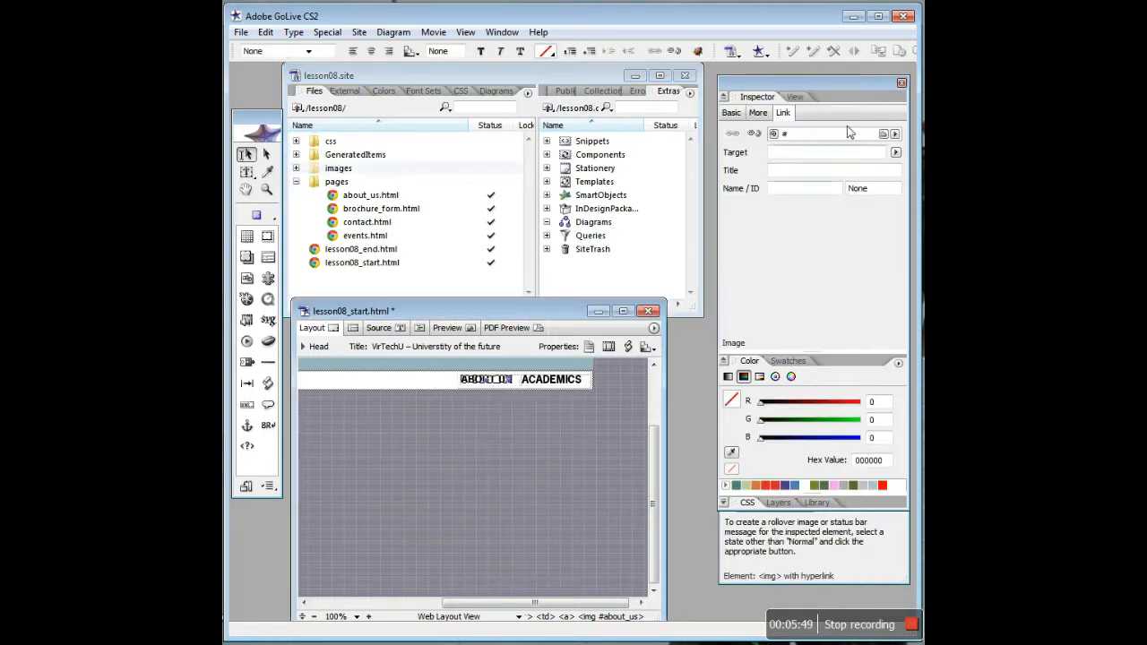
left_click_drag(774, 133, 378, 199)
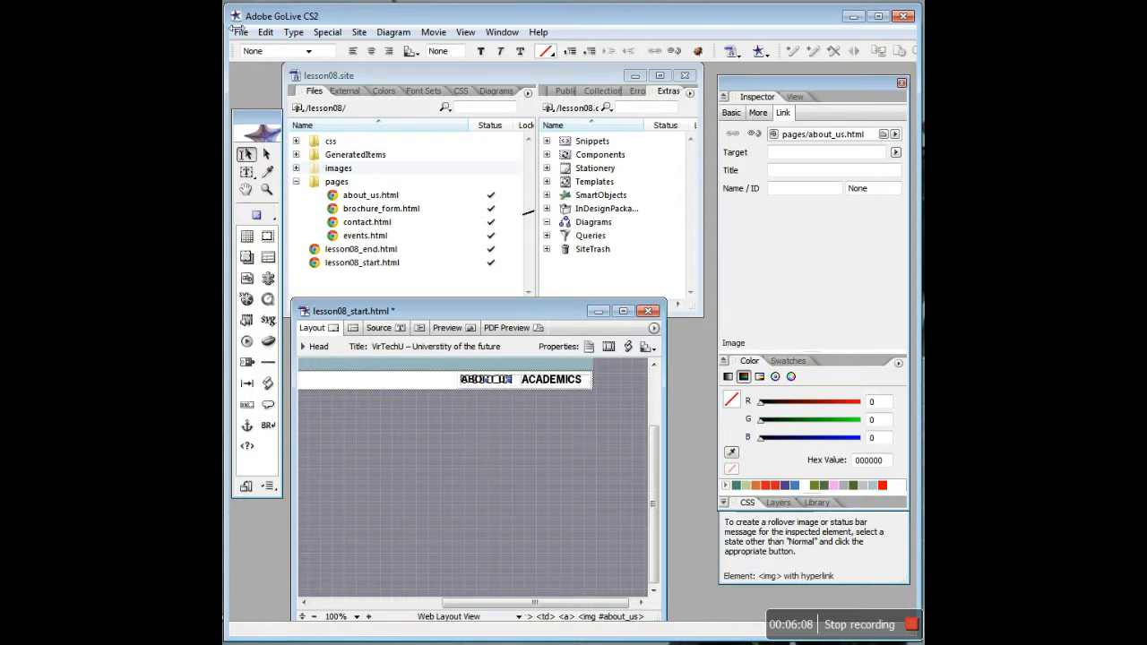
left_click(240, 32)
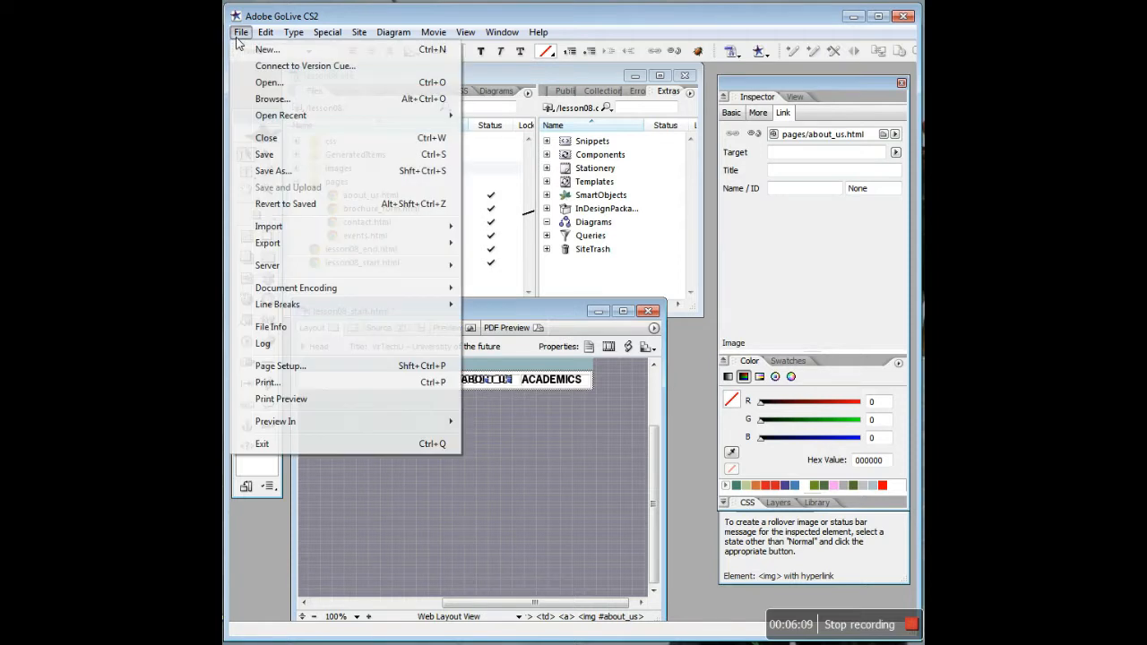
left_click(287, 154)
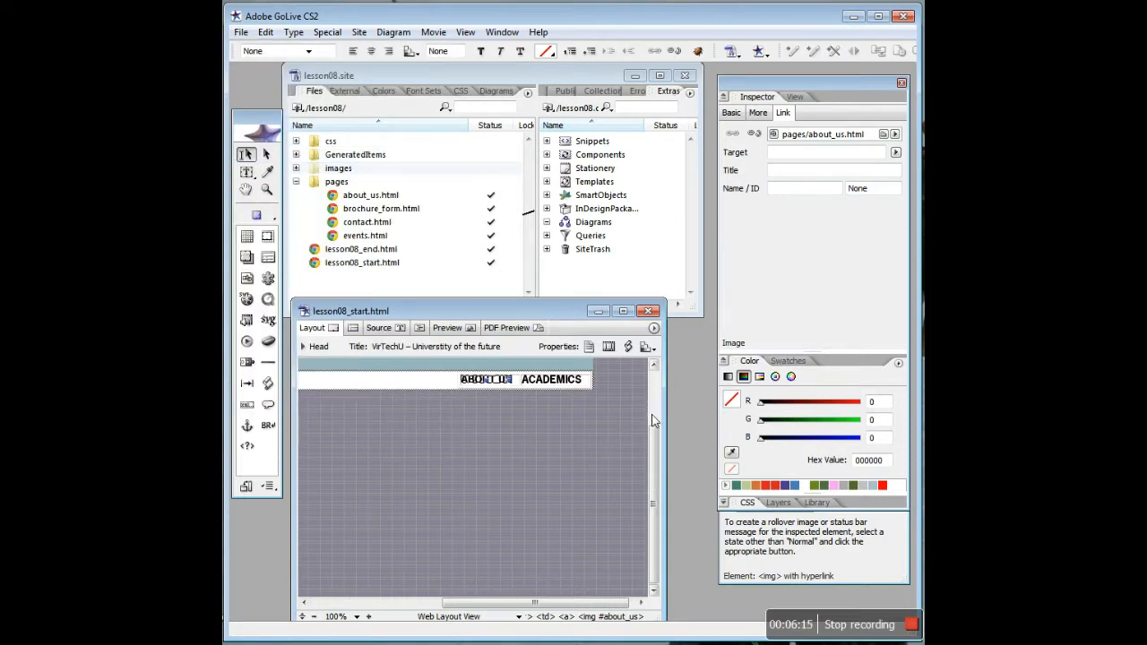